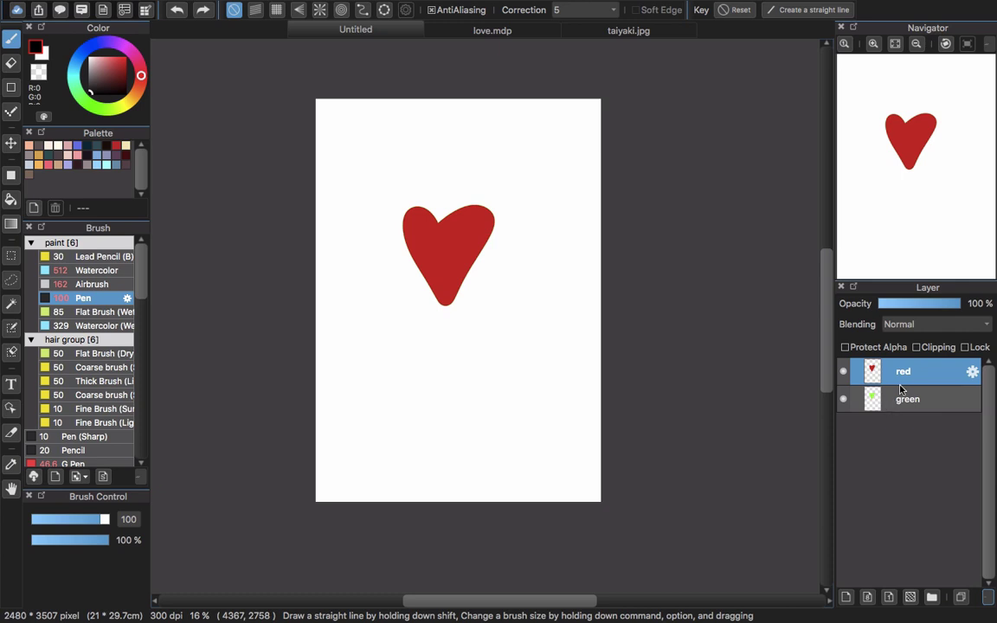
Step: Add an 8-bit mask to the red layer and paint a straight black band across the heart's middle on it
left_click(214, 7)
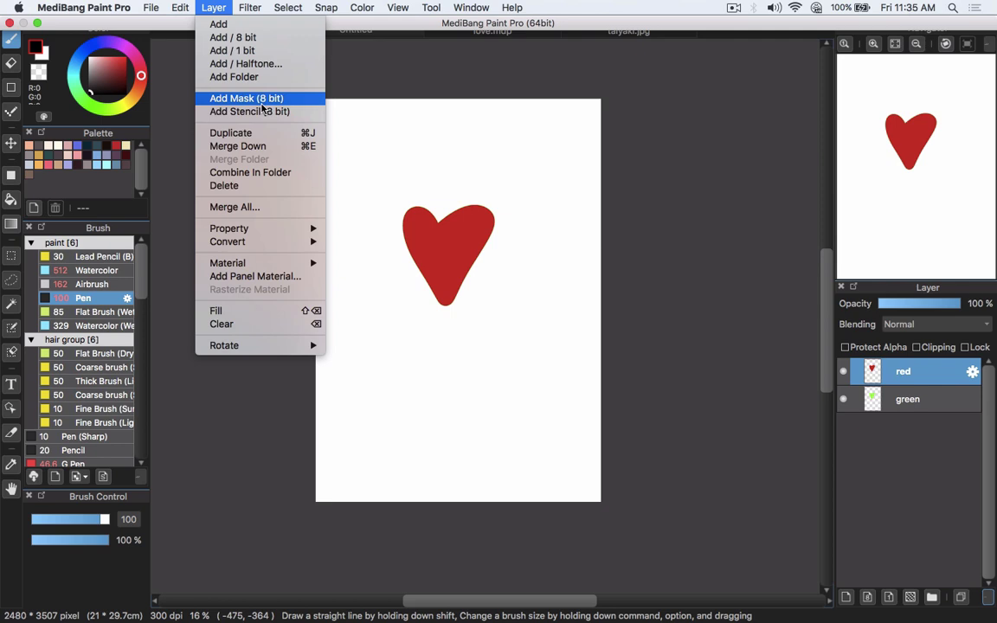
left_click(262, 103)
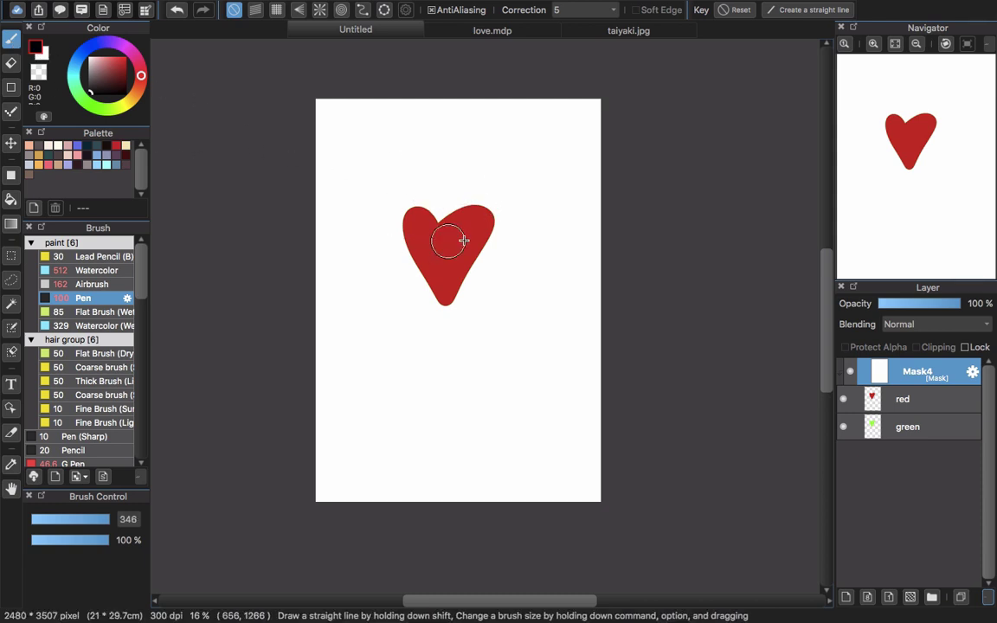
left_click(410, 245)
left_click(507, 243, "shift")
left_click_drag(545, 270, 497, 334)
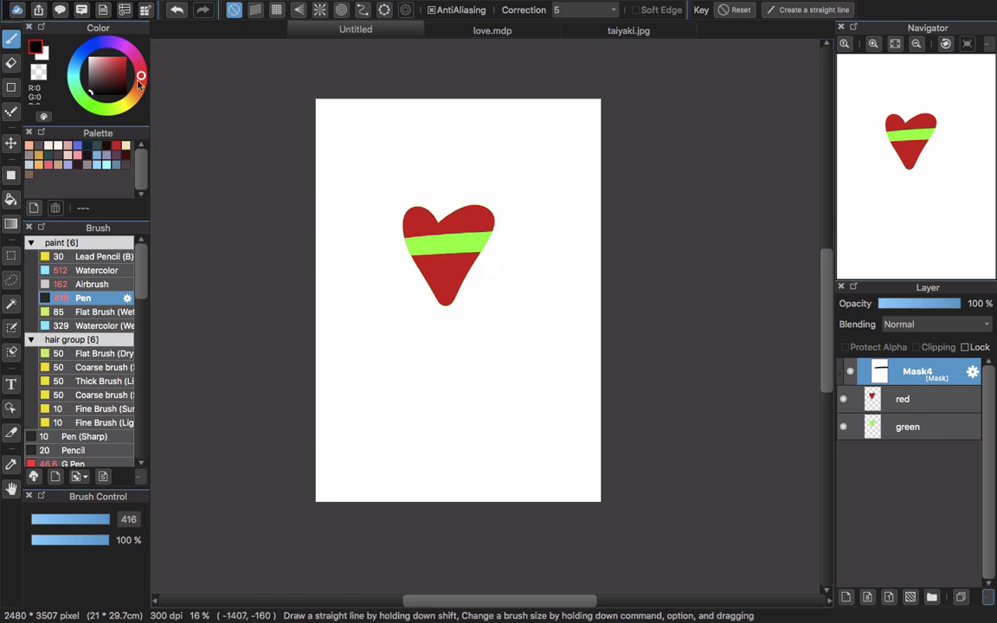
Step: Try a muted mid-tone stroke on the mask across the heart's upper part, and undo it
mouse_move(102, 76)
left_mouse_down()
mouse_move(93, 64)
mouse_move(102, 68)
left_mouse_up()
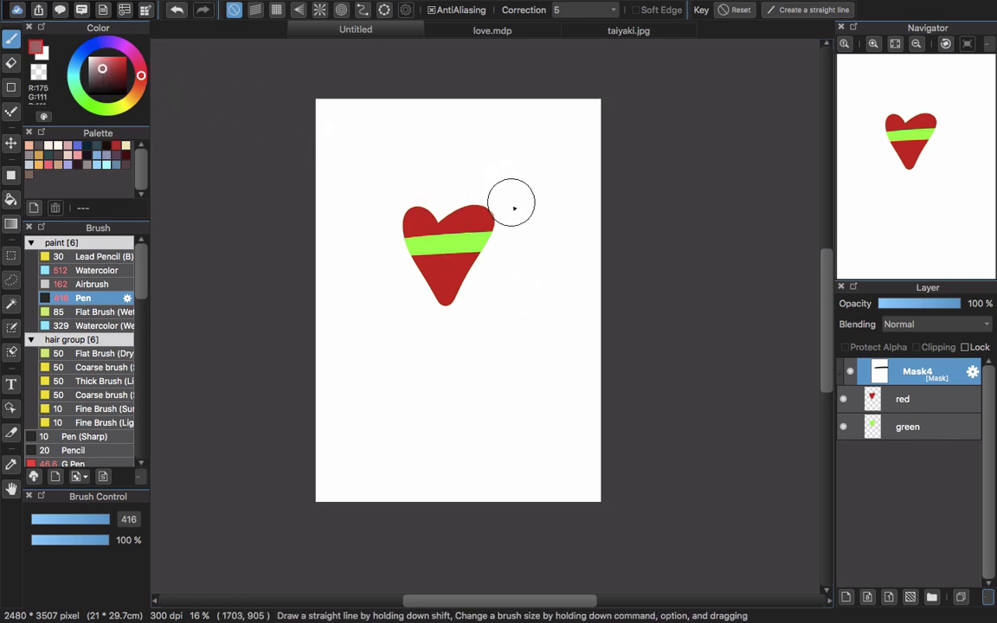
left_click_drag(384, 214, 503, 212)
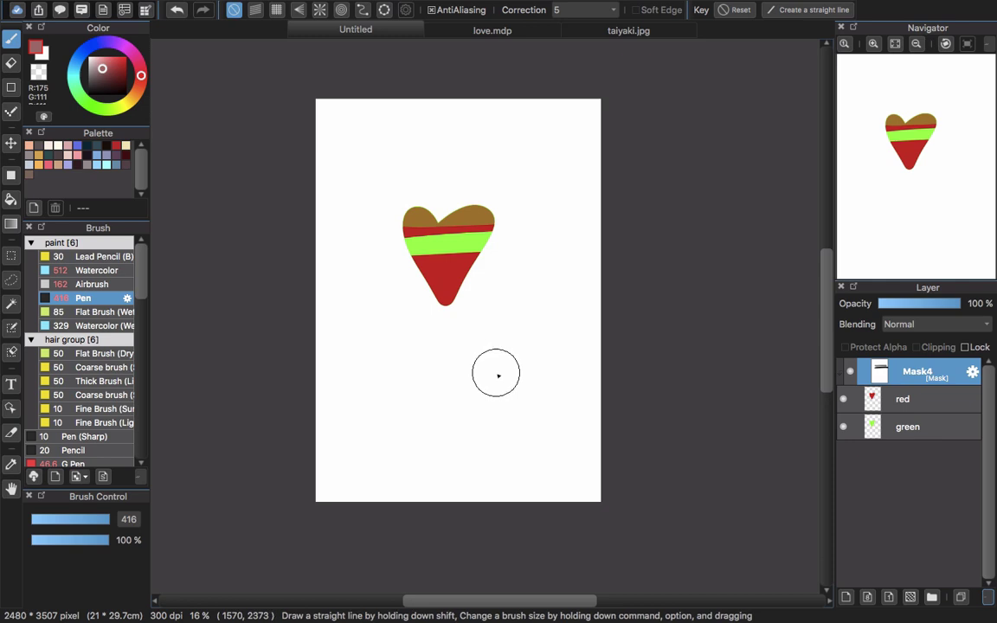
key("super+z")
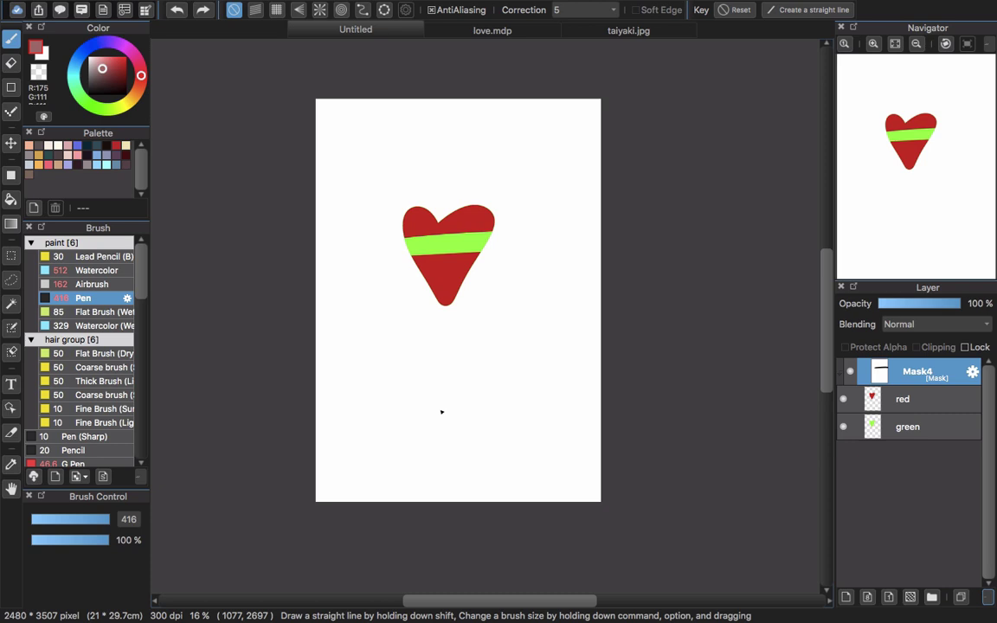
Step: With the mask hidden, add an 8-bit stencil to the red layer and paint a black band across the heart's middle
left_click(851, 371)
left_click(900, 402)
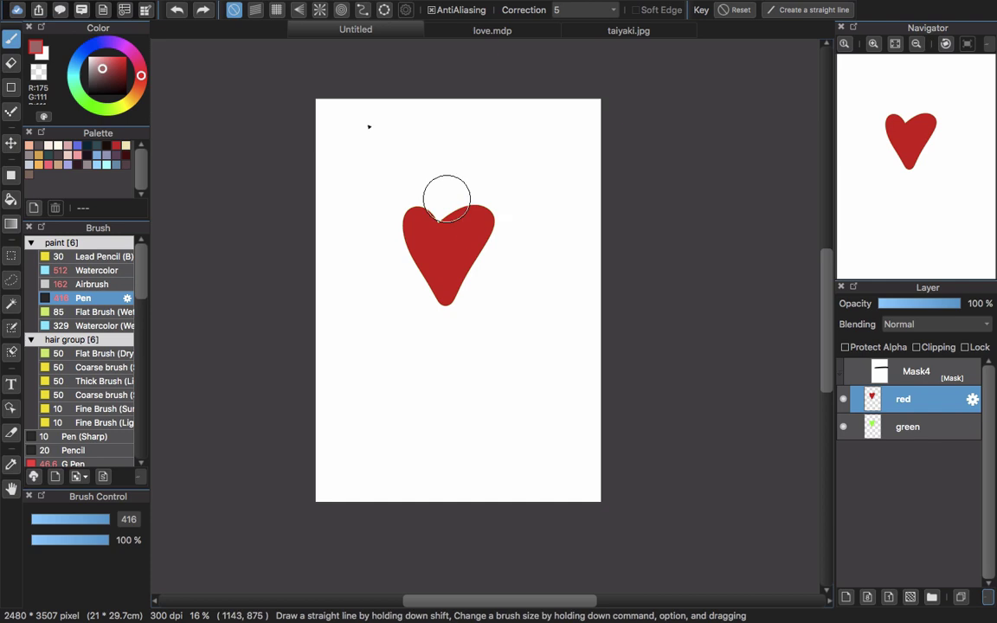
left_click(221, 7)
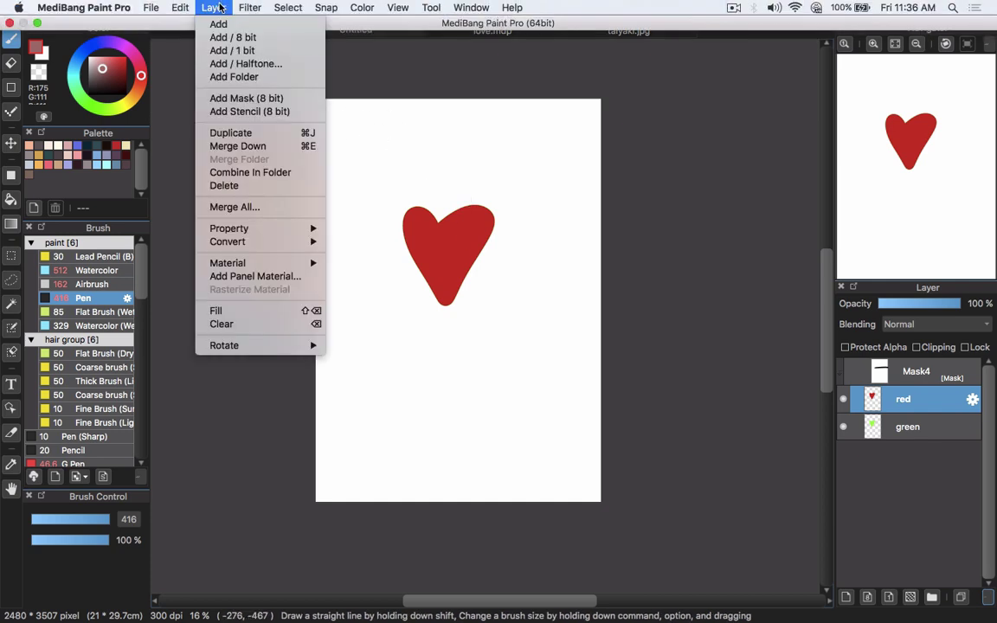
left_click(233, 111)
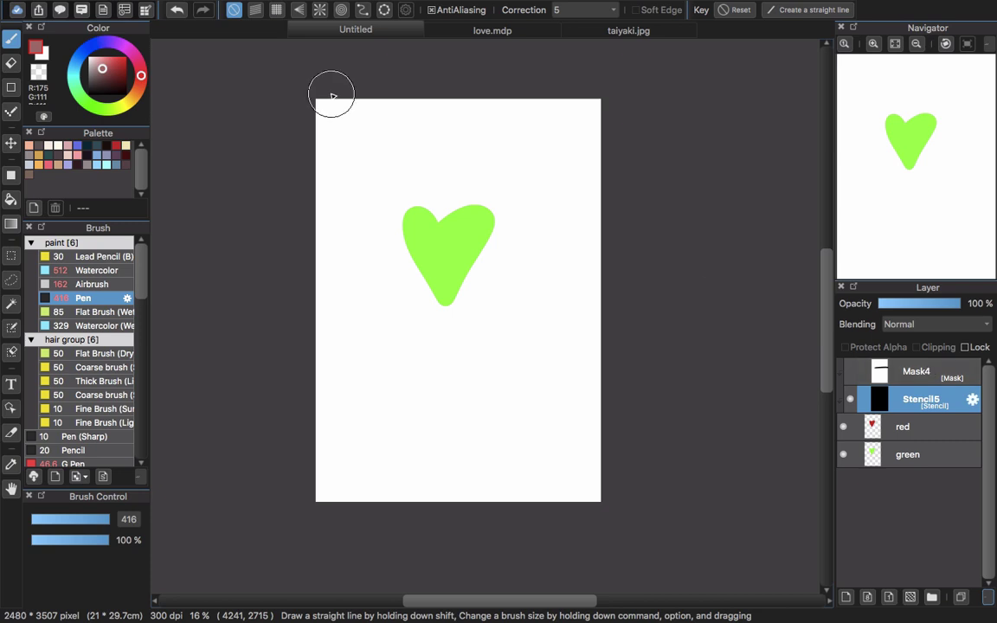
key("x")
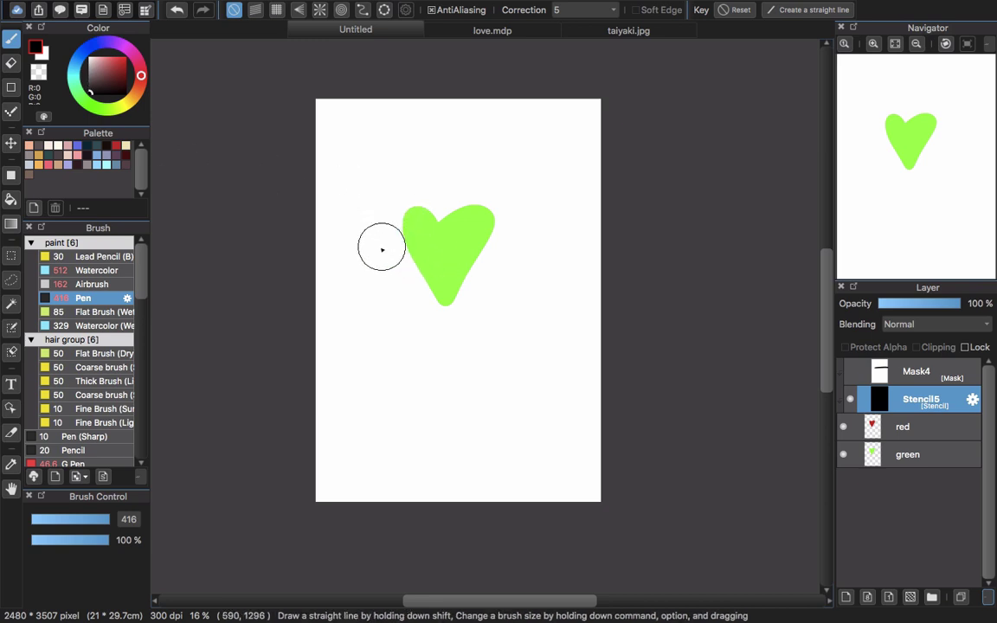
mouse_move(380, 245)
left_mouse_down()
mouse_move(456, 233)
mouse_move(566, 240)
left_mouse_up()
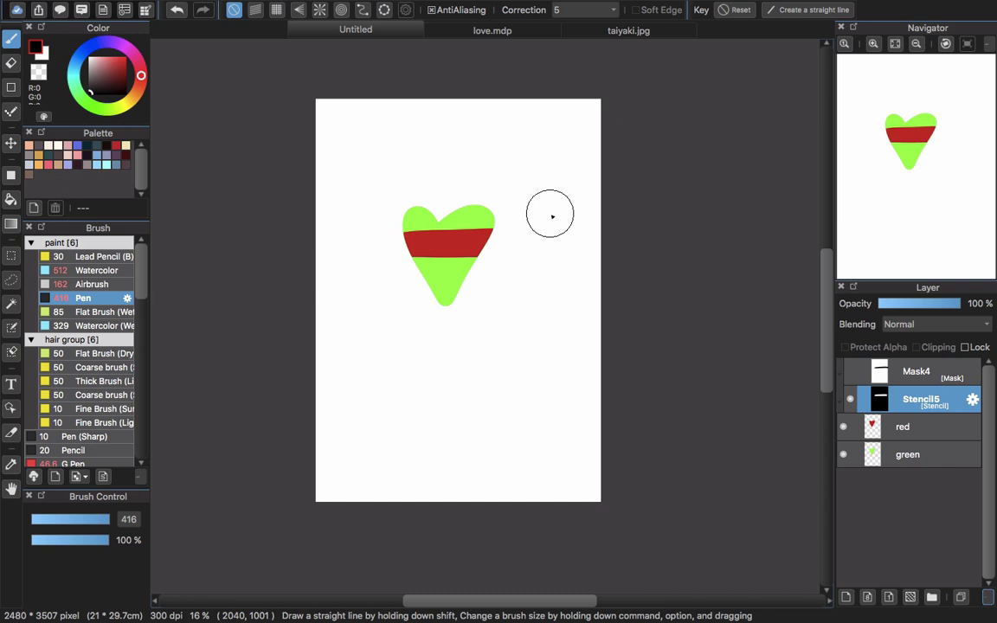
Step: Fill a new layer with a light blue rectangle covering the whole canvas and place that layer beneath the green layer
left_click(864, 458)
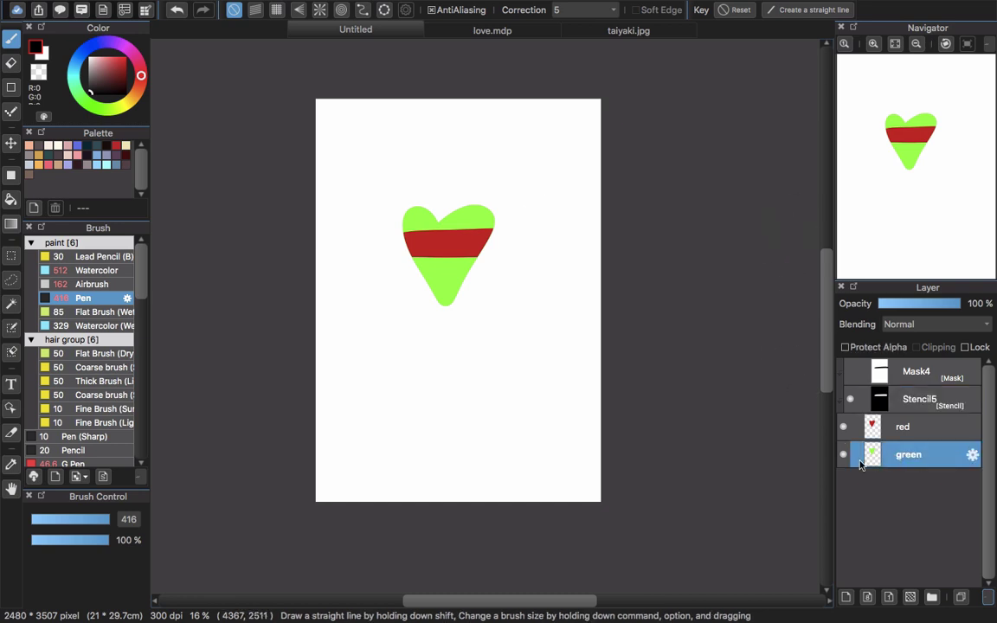
left_click(850, 600)
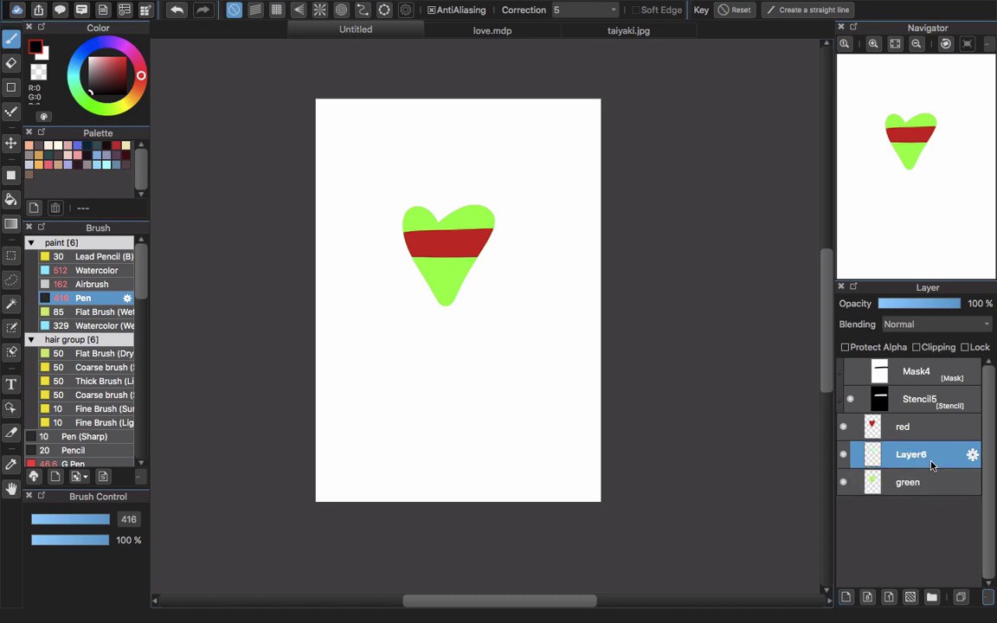
left_click(12, 175)
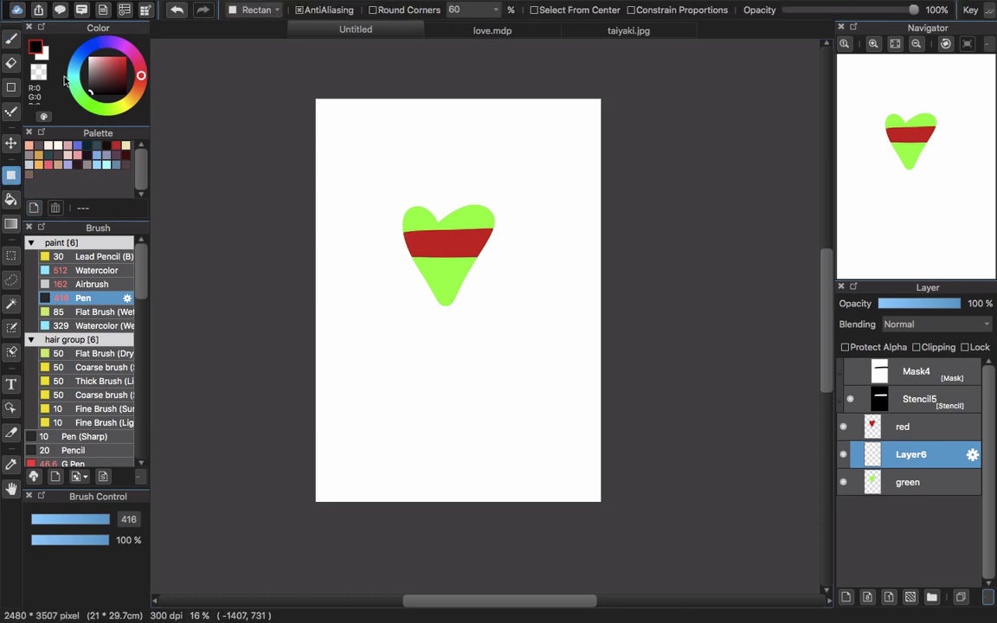
left_click_drag(75, 95, 97, 48)
left_click(107, 58)
left_click_drag(272, 58, 660, 594)
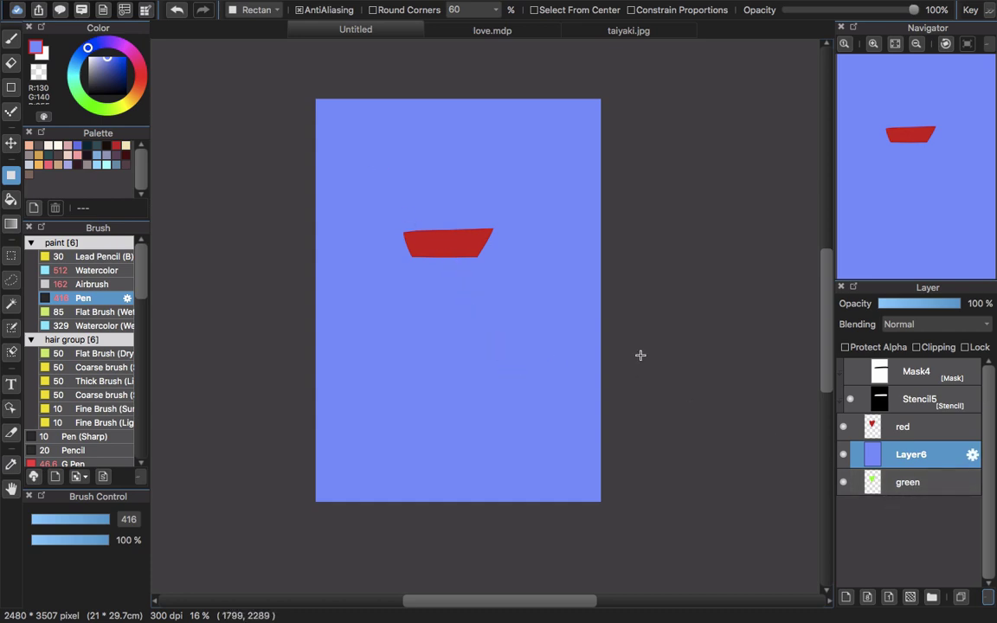
left_click(904, 485)
left_click_drag(907, 458, 930, 453)
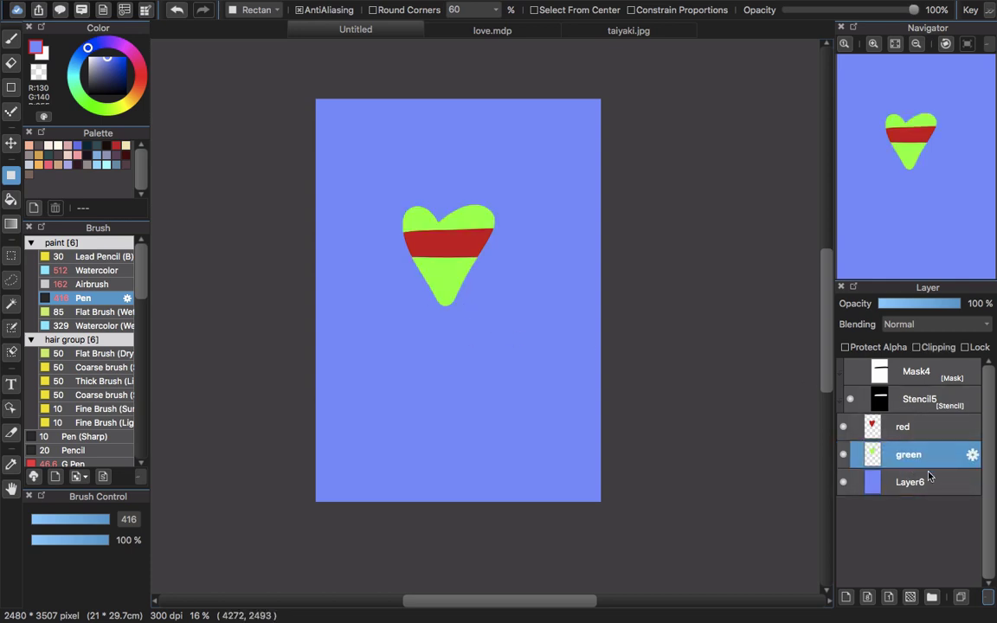
Step: Hide the Stencil5 layer and make the Mask4 layer visible
left_click(918, 408)
left_click(920, 382)
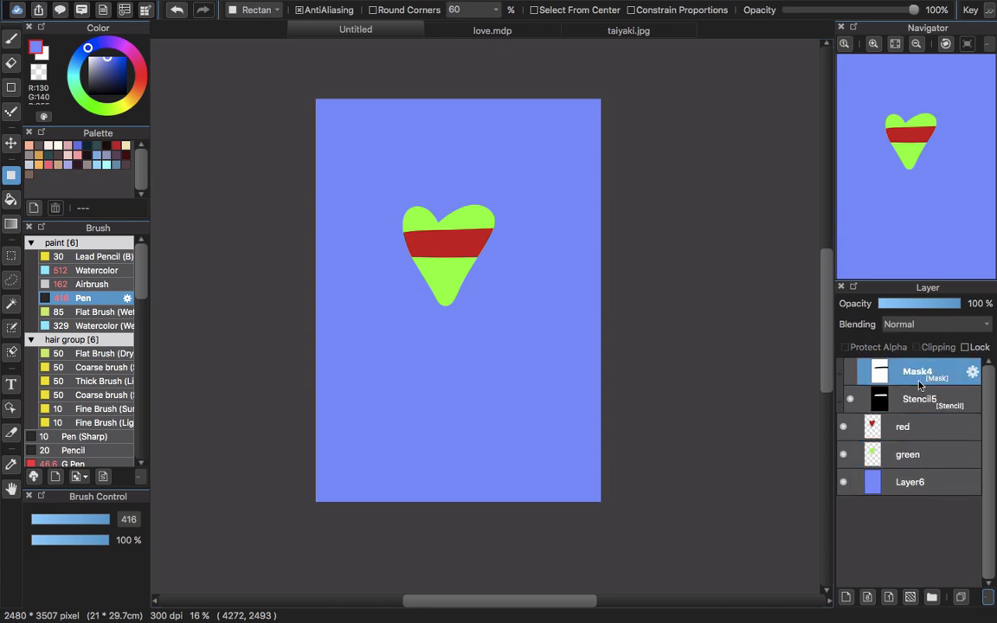
left_click(850, 398)
left_click(850, 371)
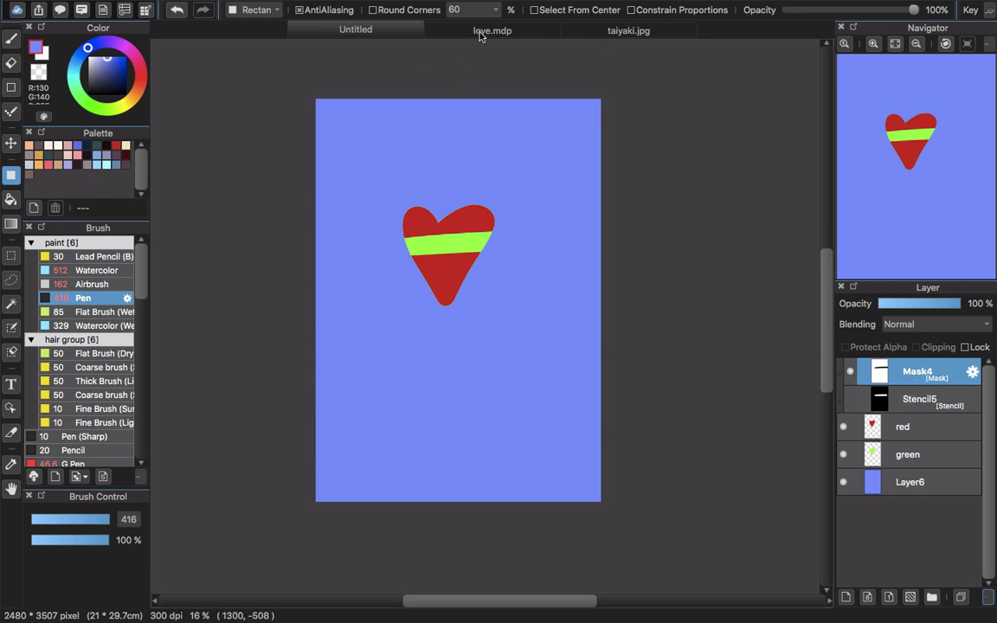
Step: Add an 8-bit stencil to the photo layer in taiyaki.jpg and set up the brush with black
left_click(609, 33)
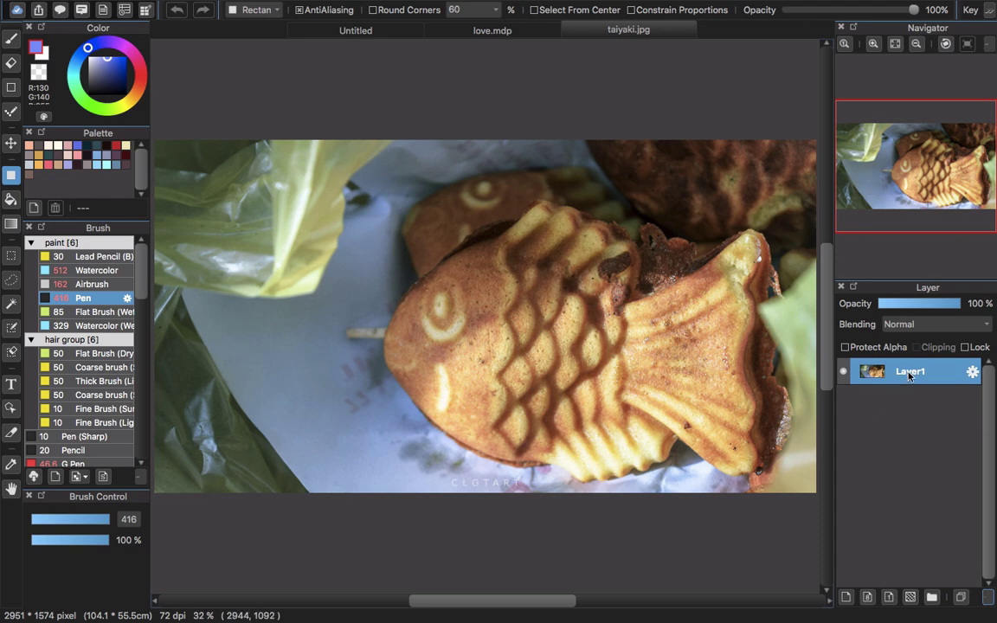
left_click(214, 7)
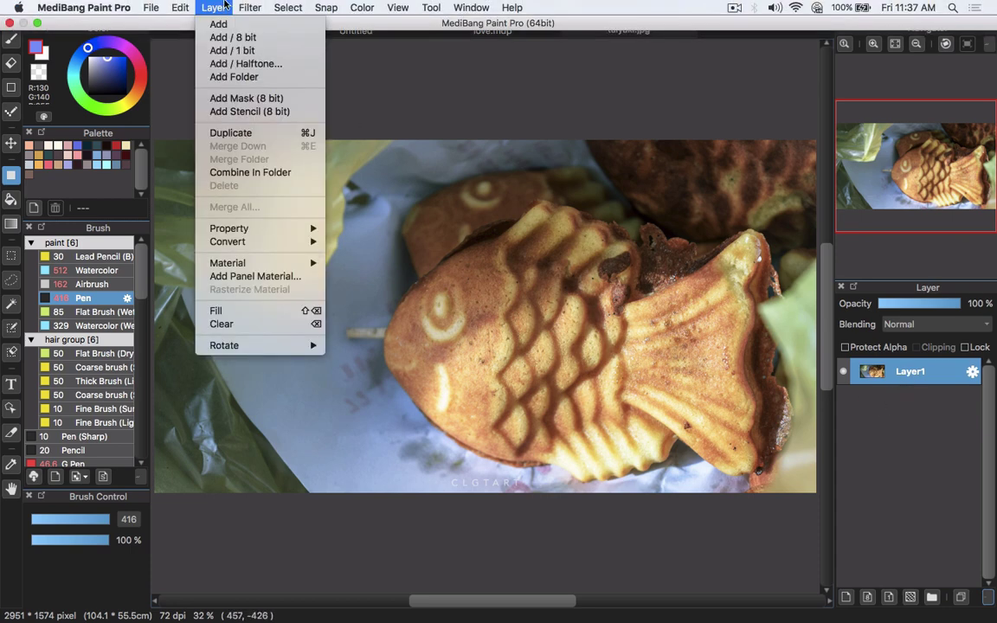
left_click(254, 111)
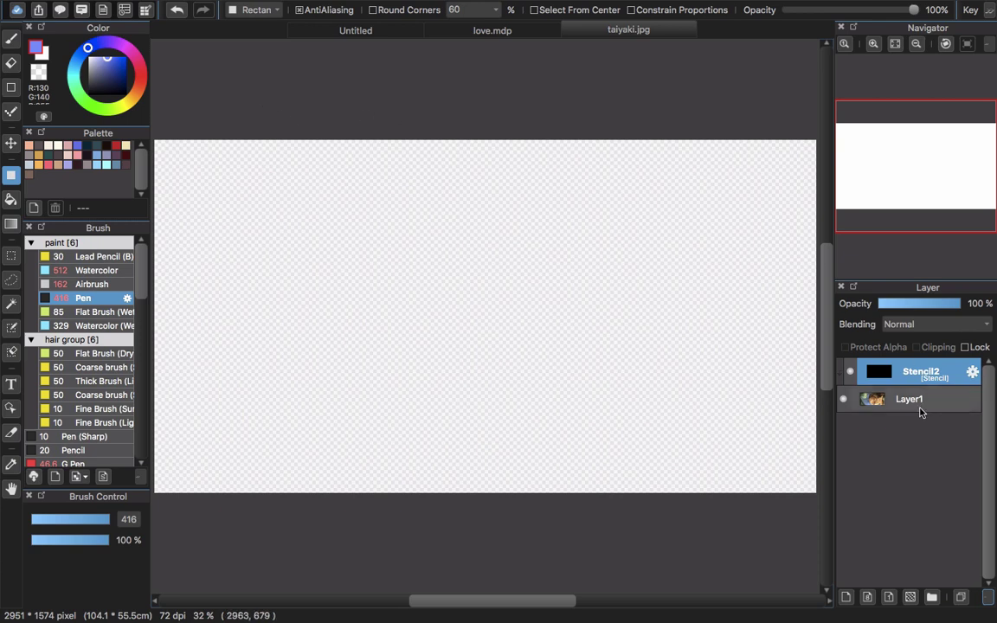
key("b")
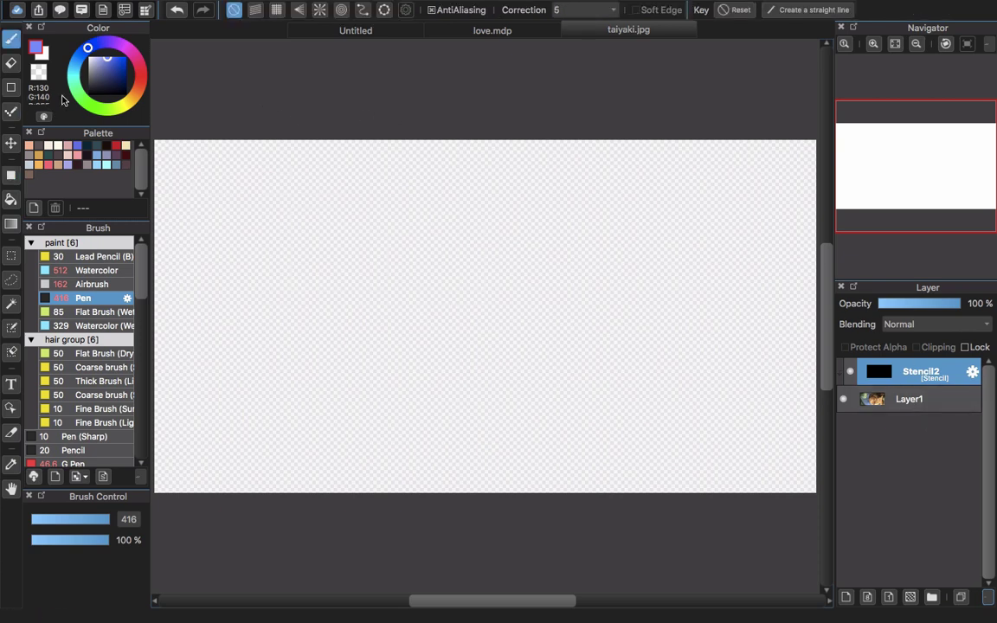
left_click(115, 82)
left_click_drag(119, 87, 126, 96)
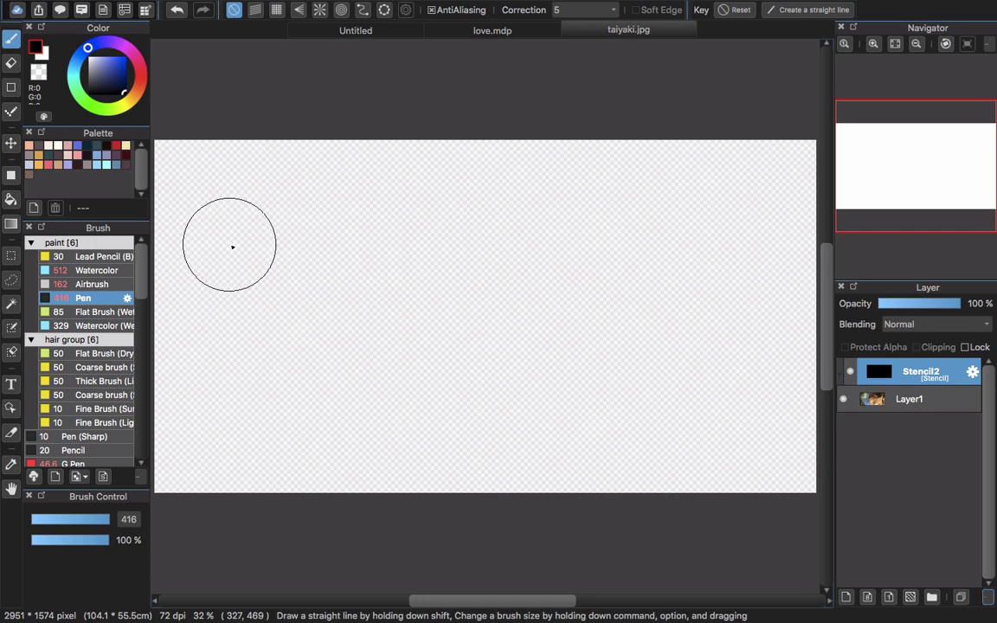
Step: Try three broad horizontal brush strokes on the stencil across the photo, and undo them
mouse_move(231, 250)
left_mouse_down()
mouse_move(762, 249)
mouse_move(639, 266)
mouse_move(581, 259)
mouse_move(603, 269)
mouse_move(602, 386)
mouse_move(614, 452)
left_mouse_up()
left_click_drag(372, 307, 762, 311)
mouse_move(451, 381)
left_mouse_down()
mouse_move(715, 376)
mouse_move(725, 417)
left_mouse_up()
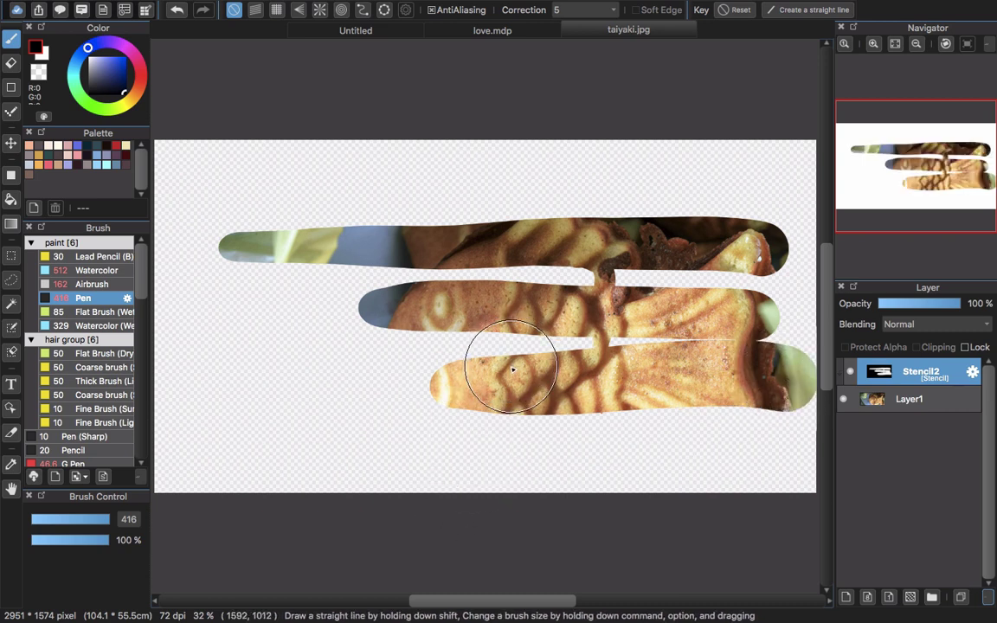
key("super+z")
key("super+z")
key("super+z")
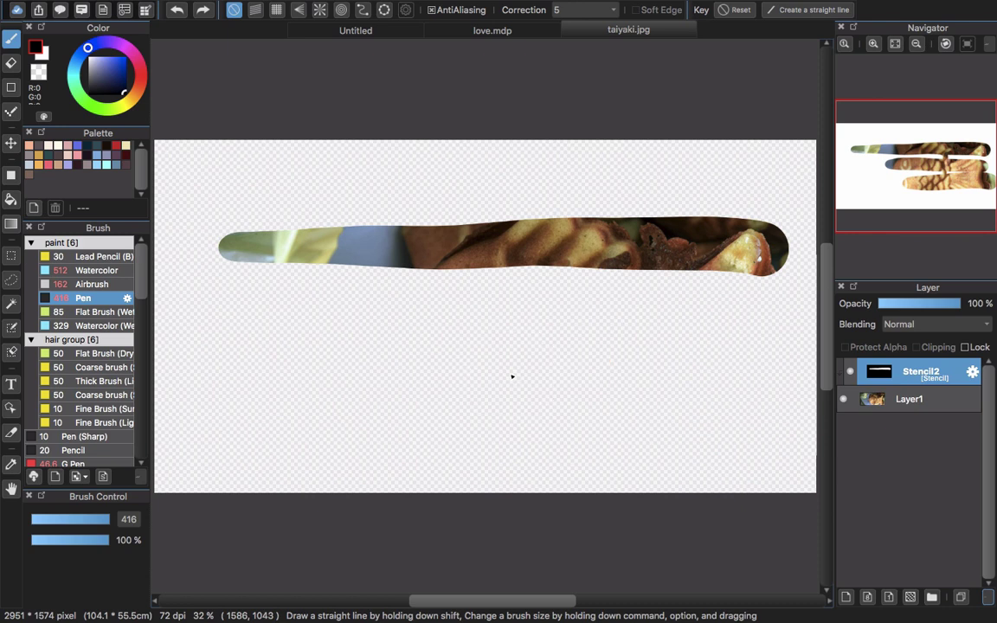
key("super+z")
Step: Set the brush size to 284 and hand-letter "Taiyaki" in black across the stencil
mouse_move(445, 260)
left_mouse_down()
mouse_move(422, 260)
mouse_move(441, 257)
left_mouse_up()
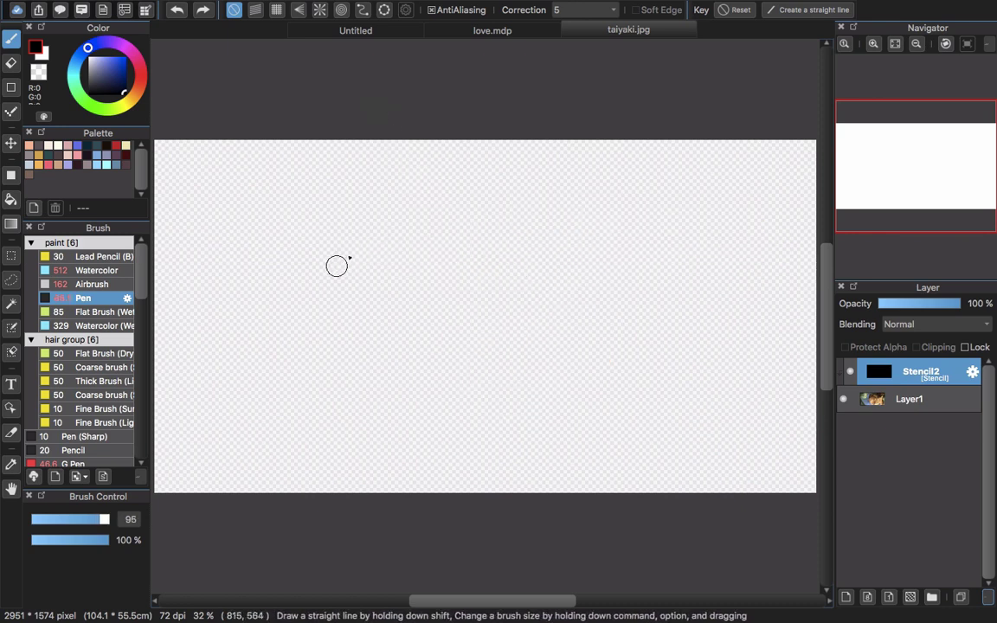
mouse_move(377, 241)
left_mouse_down()
mouse_move(413, 258)
mouse_move(369, 249)
mouse_move(391, 240)
mouse_move(379, 251)
left_mouse_up()
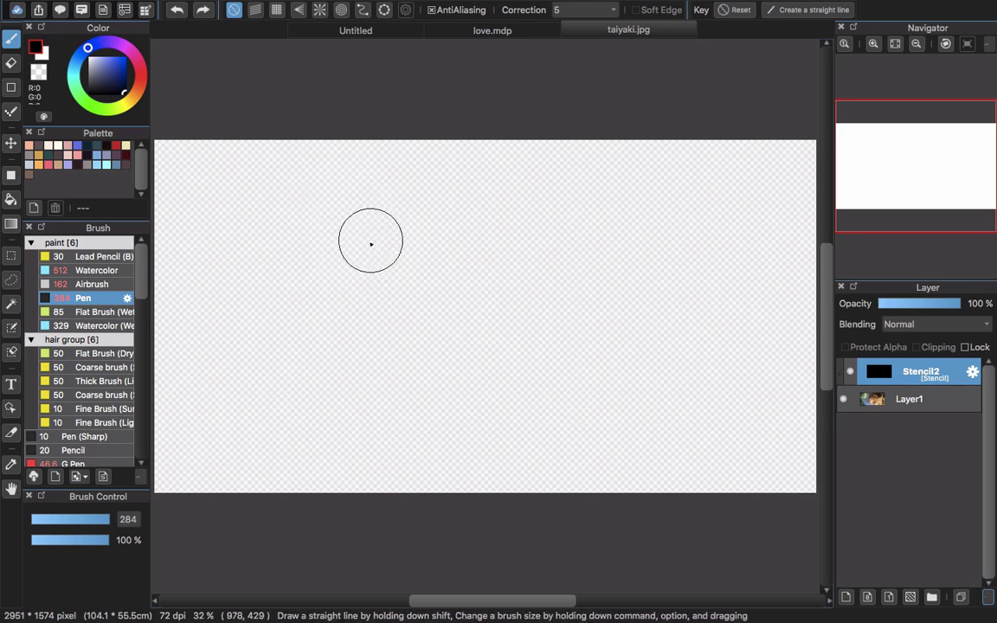
left_click_drag(317, 221, 327, 359)
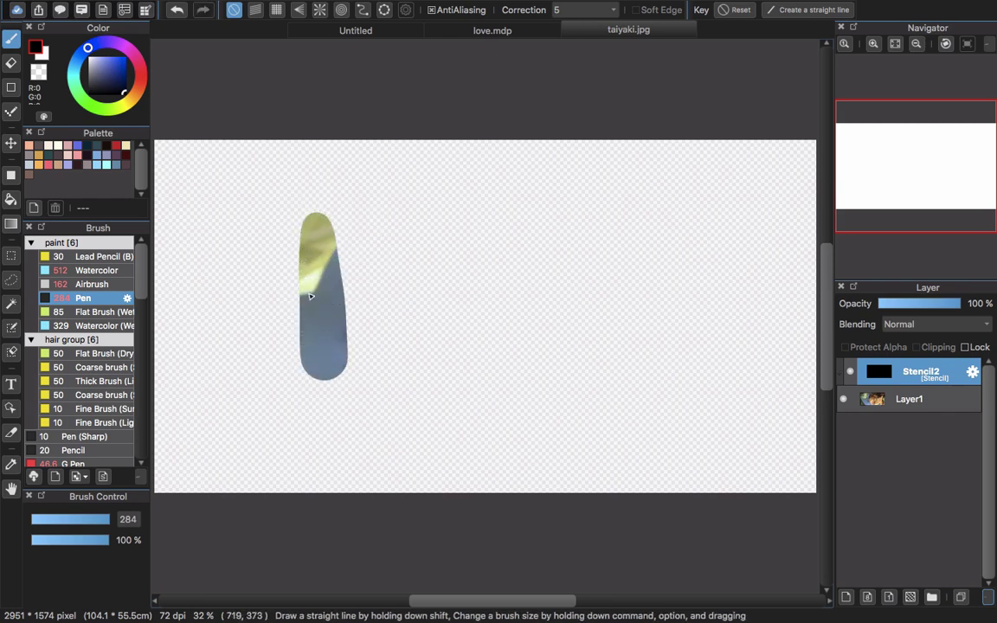
mouse_move(269, 227)
left_mouse_down()
mouse_move(346, 215)
mouse_move(391, 223)
left_mouse_up()
mouse_move(439, 270)
left_mouse_down()
mouse_move(377, 312)
mouse_move(429, 366)
mouse_move(455, 299)
mouse_move(449, 273)
mouse_move(453, 337)
mouse_move(473, 327)
mouse_move(480, 278)
mouse_move(488, 354)
mouse_move(492, 284)
mouse_move(562, 316)
left_mouse_up()
left_click(492, 227)
mouse_move(610, 258)
left_mouse_down()
mouse_move(565, 360)
mouse_move(547, 443)
left_mouse_up()
mouse_move(690, 291)
left_mouse_down()
mouse_move(671, 287)
mouse_move(708, 344)
mouse_move(703, 381)
left_mouse_up()
left_click_drag(643, 351, 539, 349)
left_click_drag(624, 230, 623, 385)
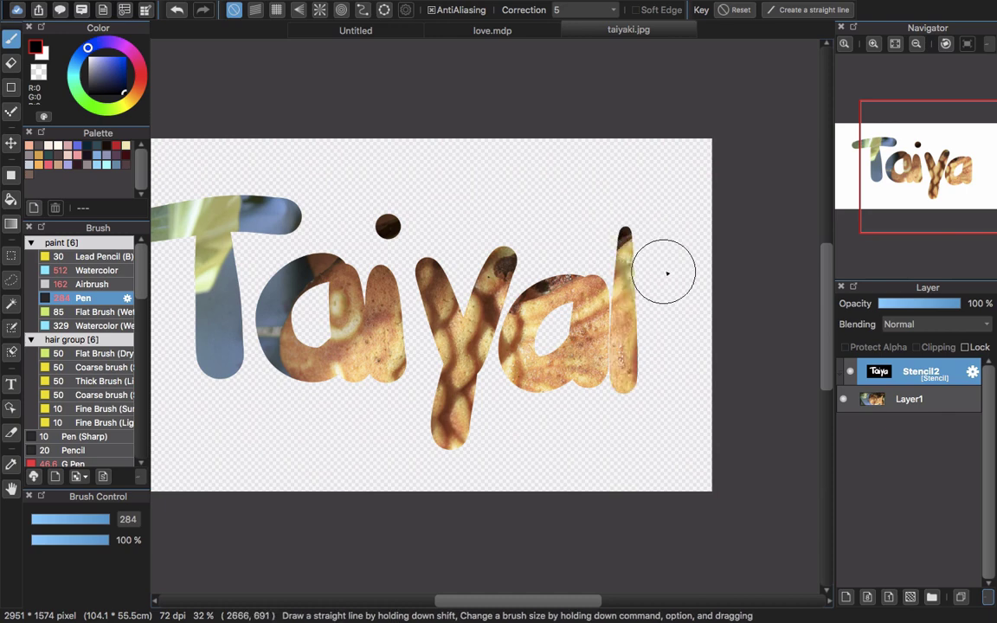
mouse_move(671, 270)
left_mouse_down()
mouse_move(632, 319)
mouse_move(670, 381)
left_mouse_up()
mouse_move(685, 289)
left_mouse_down()
mouse_move(688, 385)
mouse_move(589, 376)
left_mouse_up()
left_click(690, 247)
scroll(588, 376, "down", 3)
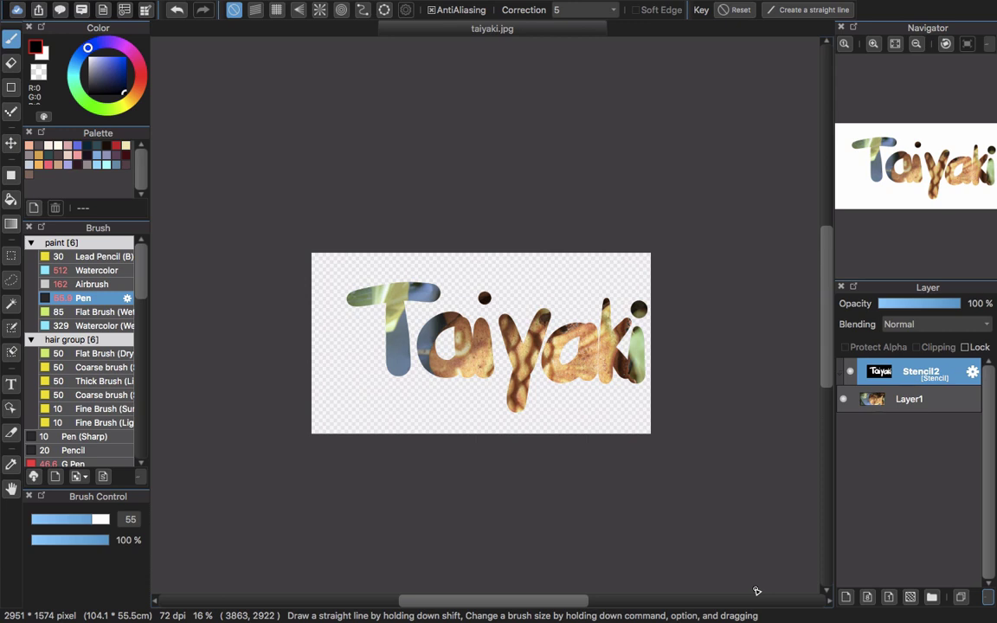
Step: Set the halftone to Vertical lines in the stencil's layer properties
left_click(973, 373)
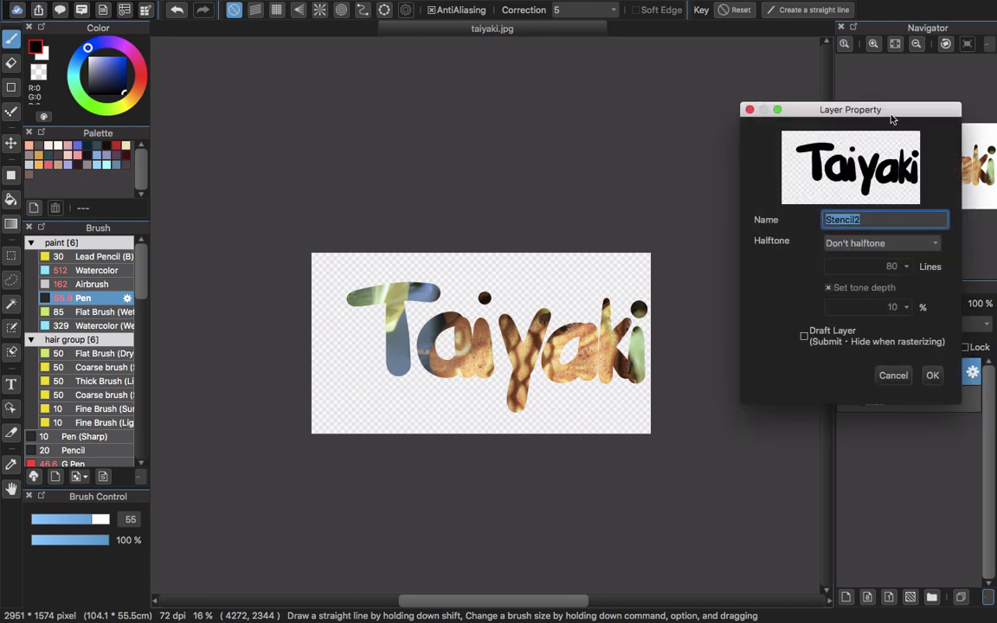
left_click_drag(891, 112, 806, 94)
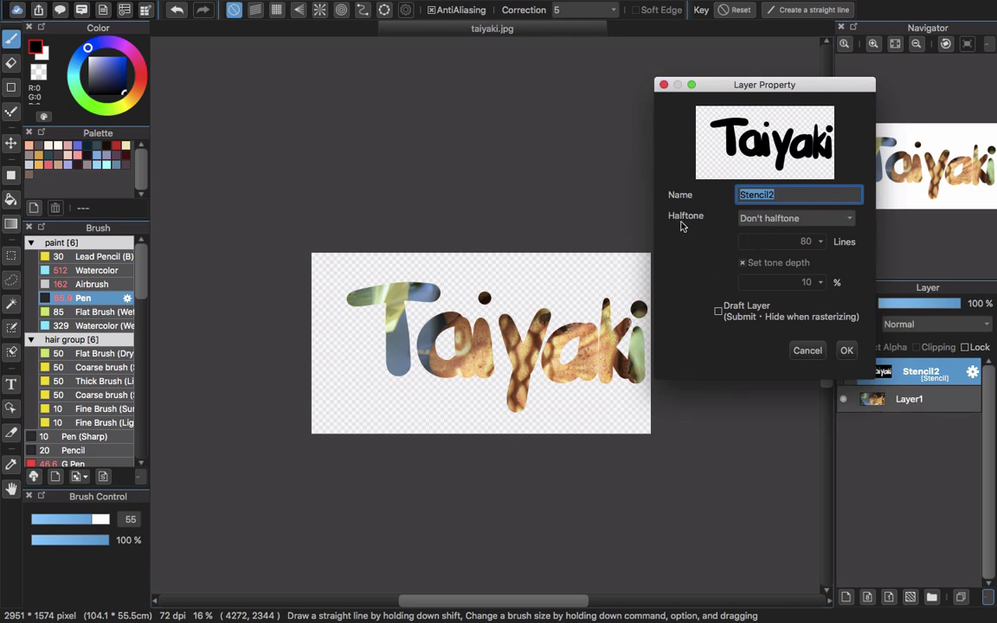
left_click(768, 219)
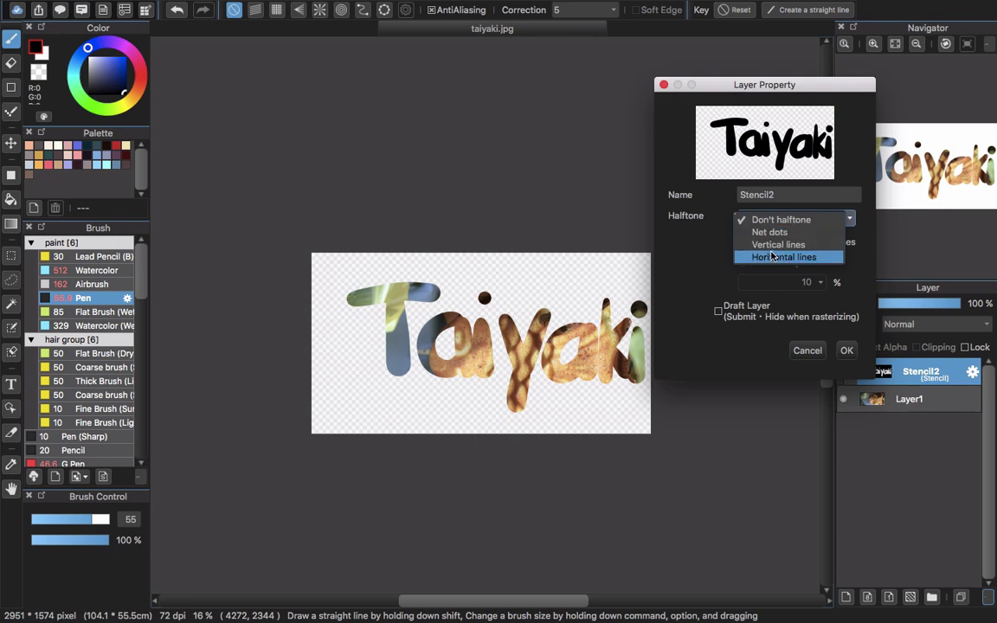
left_click(792, 249)
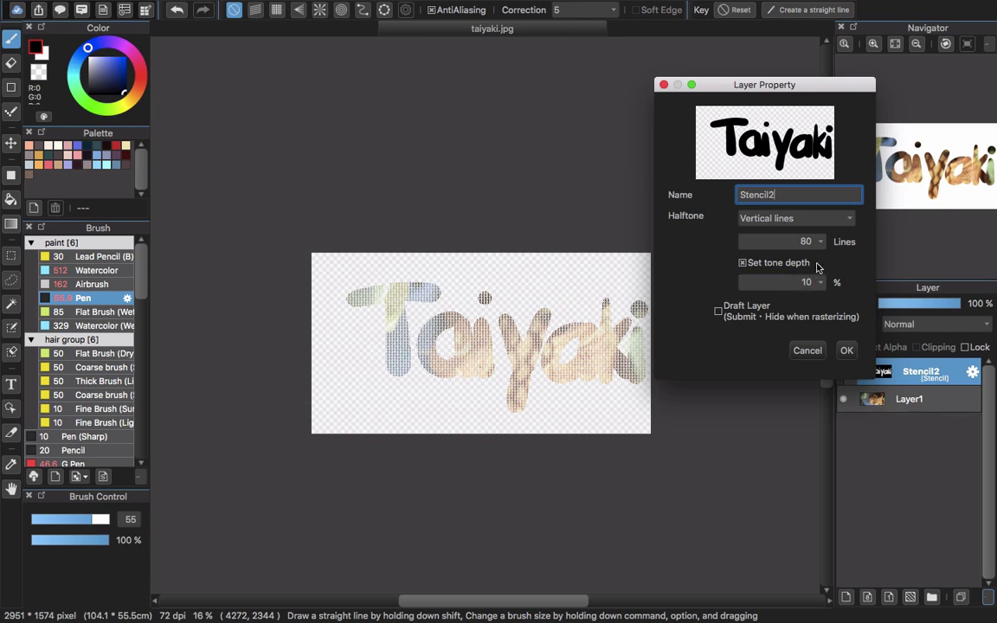
Step: Set the stencil's vertical-line halftone to 30 lines with a tone depth of 60% and apply the layer properties
left_click(814, 243)
left_click(819, 242)
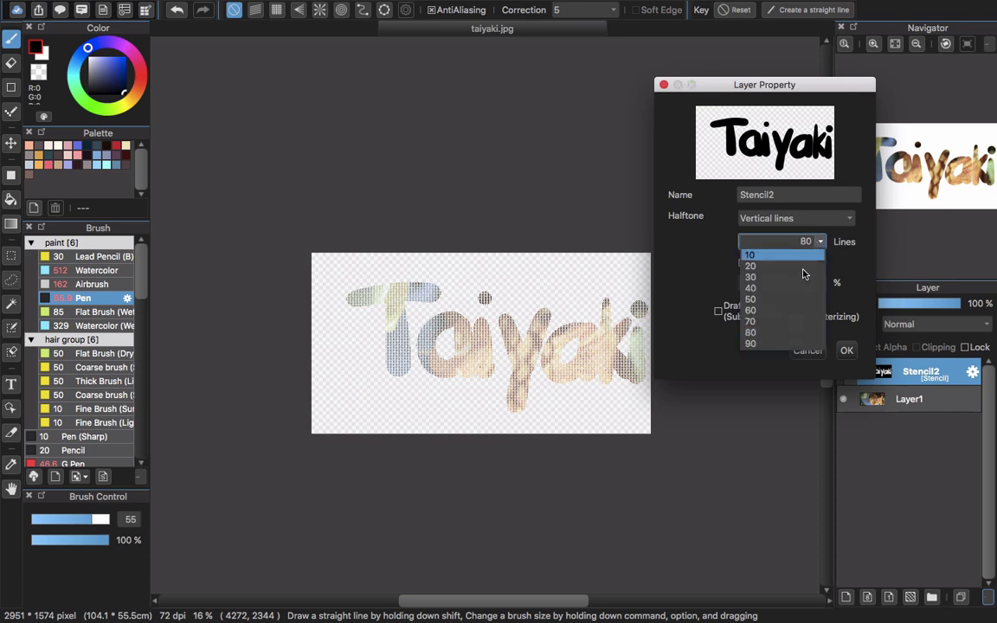
left_click(805, 277)
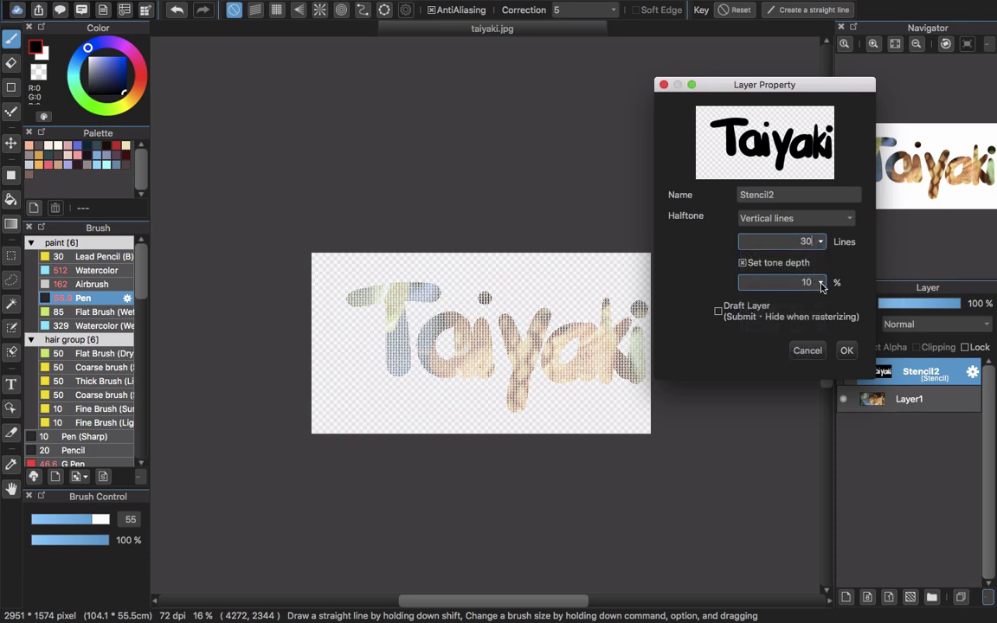
left_click(821, 283)
left_click(775, 359)
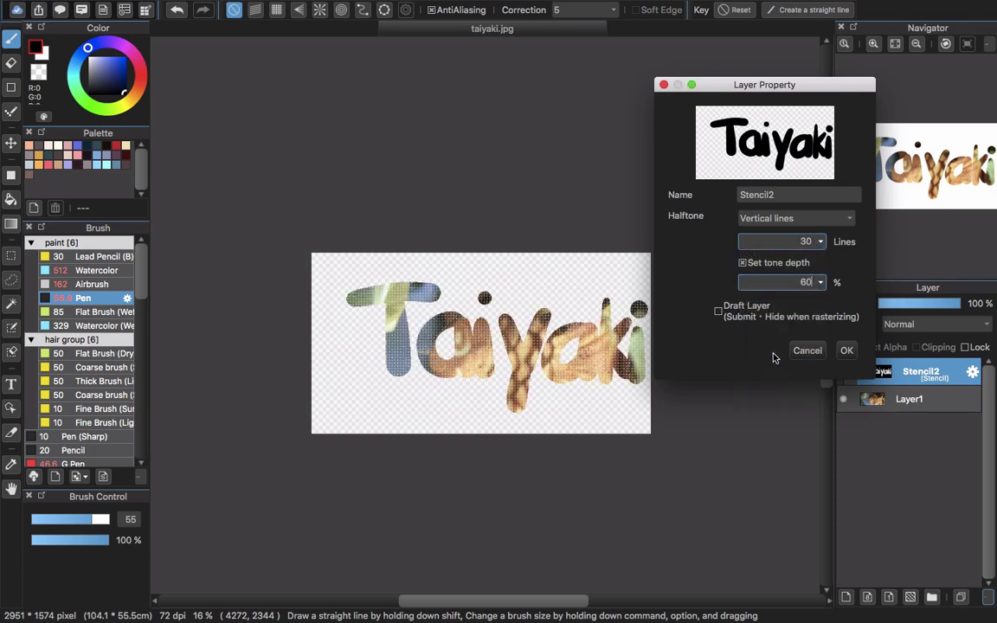
left_click(848, 351)
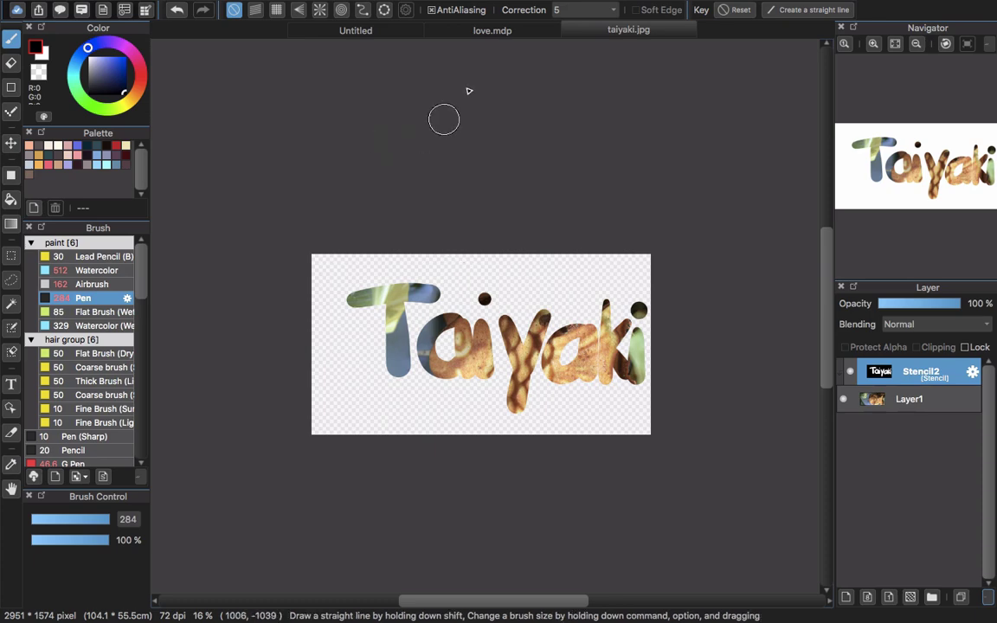
Step: In love.mdp, paint black on Stencil11 with the size 126 pen to reveal the hatching tone over the kneeling boy's front leg
left_click(493, 31)
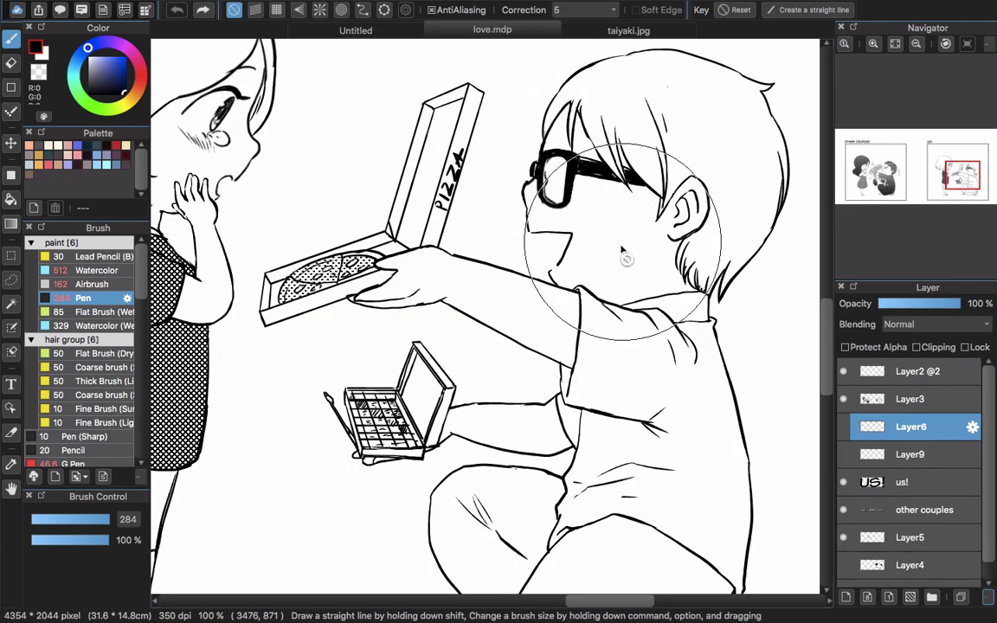
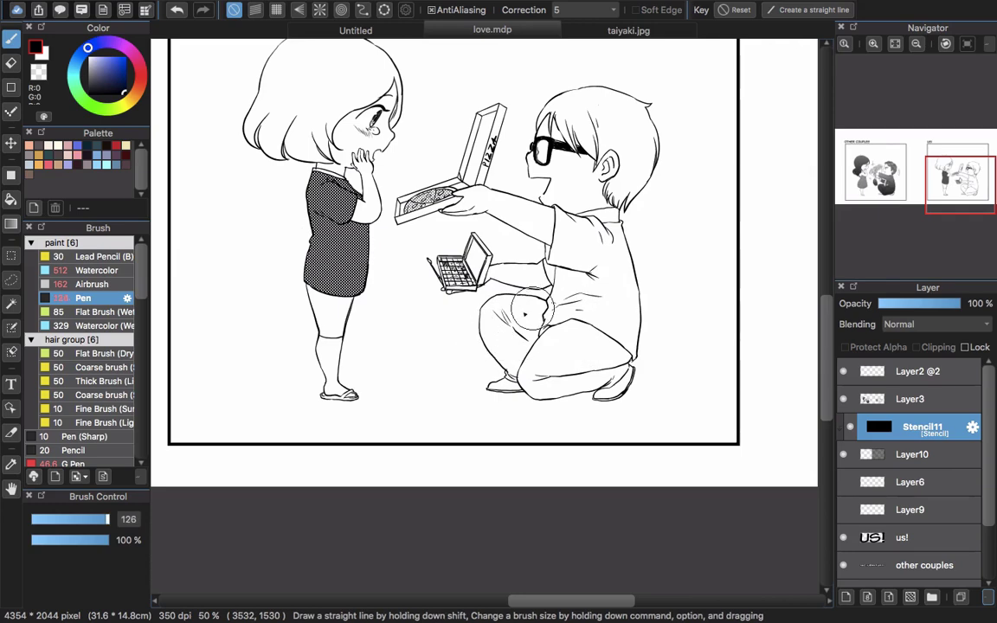
scroll(533, 321, "up", 2)
mouse_move(479, 290)
left_mouse_down()
mouse_move(508, 304)
mouse_move(502, 295)
mouse_move(463, 333)
mouse_move(489, 302)
mouse_move(549, 312)
mouse_move(489, 341)
mouse_move(484, 329)
mouse_move(485, 365)
mouse_move(417, 325)
mouse_move(417, 340)
mouse_move(407, 278)
mouse_move(519, 272)
mouse_move(452, 357)
mouse_move(467, 416)
mouse_move(455, 420)
mouse_move(481, 426)
left_mouse_up()
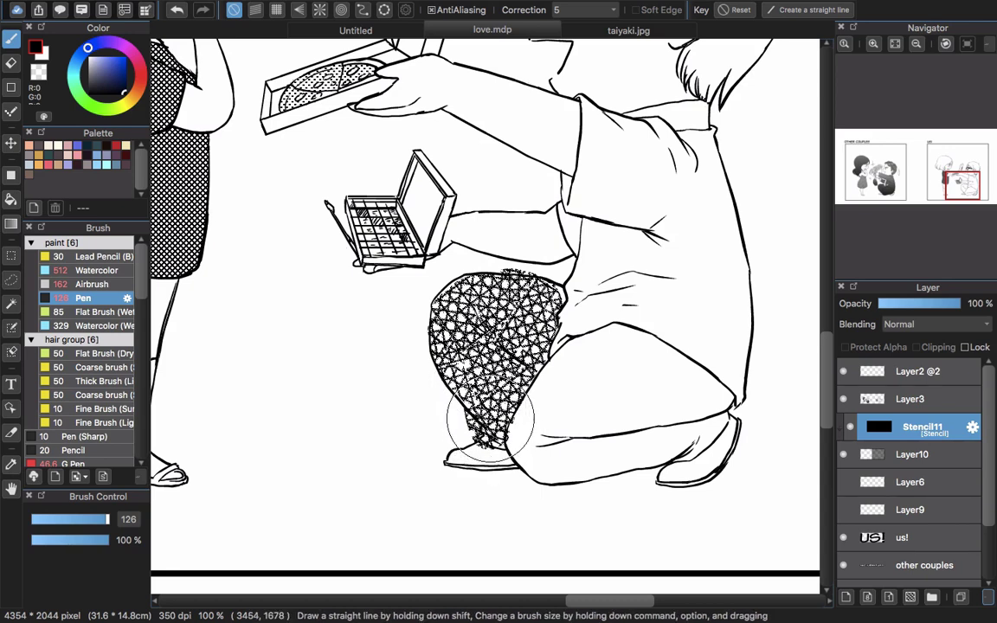
mouse_move(592, 422)
left_mouse_down()
mouse_move(548, 295)
mouse_move(522, 281)
mouse_move(448, 312)
mouse_move(448, 396)
left_mouse_up()
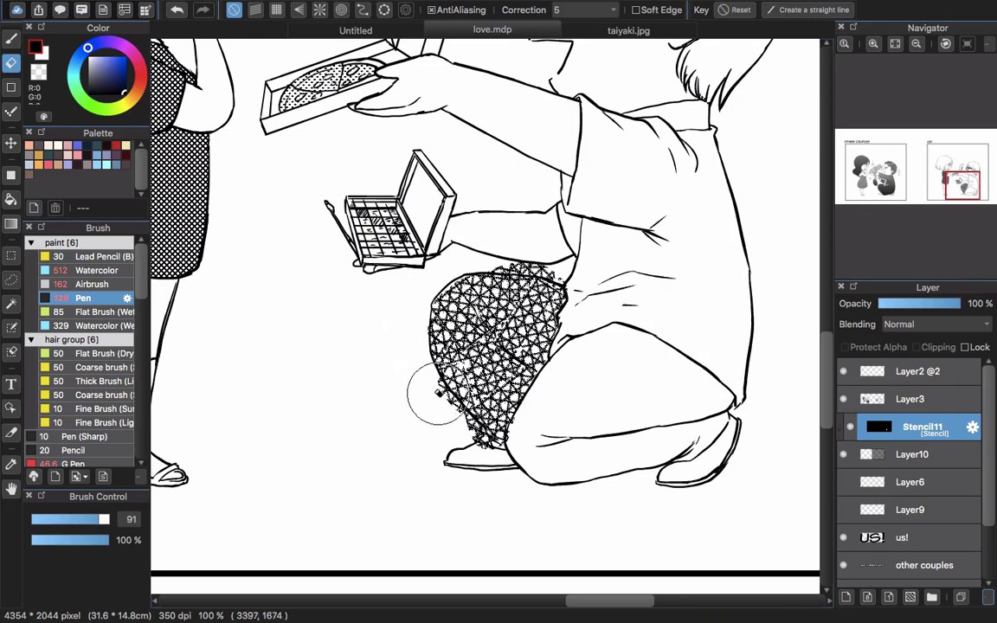
Step: Erase the hatching tone spilling outside the leg outline, around the ankle and above the knee, with the size 91 eraser
key("e")
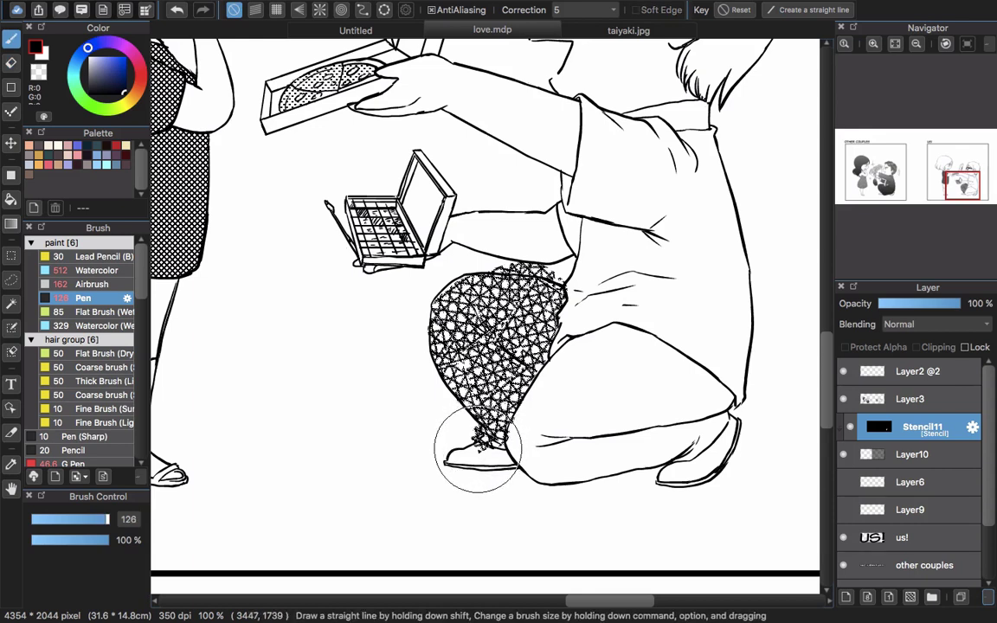
left_click_drag(468, 437, 450, 398)
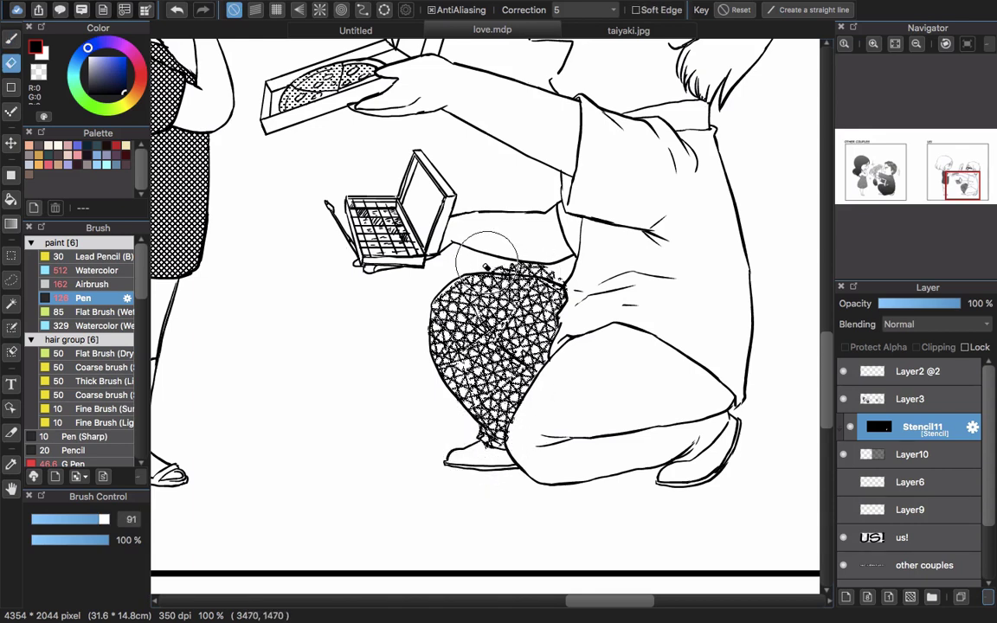
mouse_move(494, 252)
left_mouse_down()
mouse_move(549, 262)
mouse_move(538, 264)
mouse_move(554, 286)
left_mouse_up()
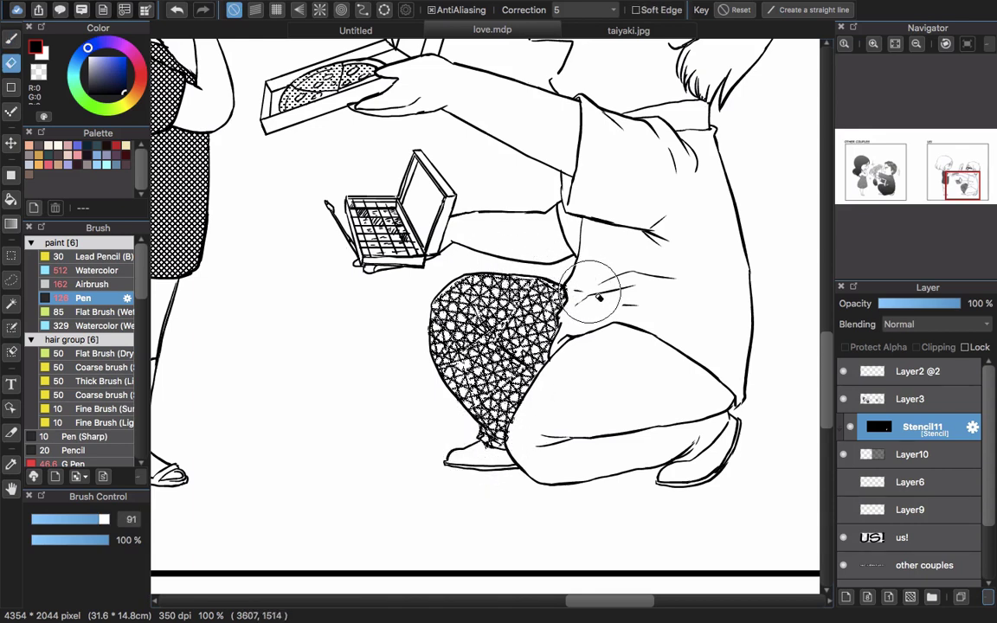
Step: Add a new layer above Stencil11 and fill it with the dotted tile tone MT000010-350, keeping the default rotation and zoom
key("p")
key("super+minus")
key("super+minus")
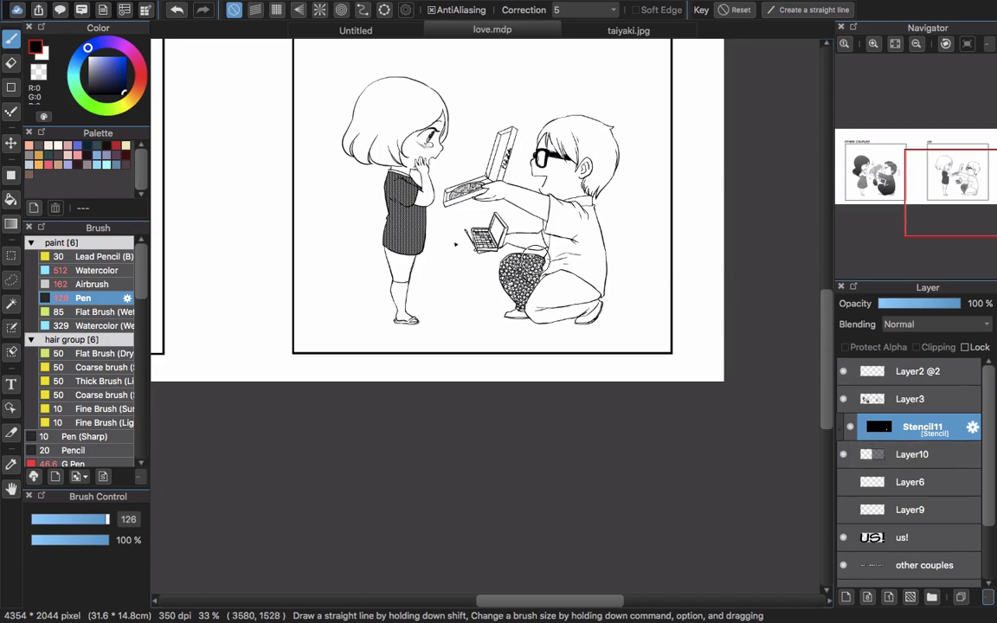
scroll(482, 235, "up", 3)
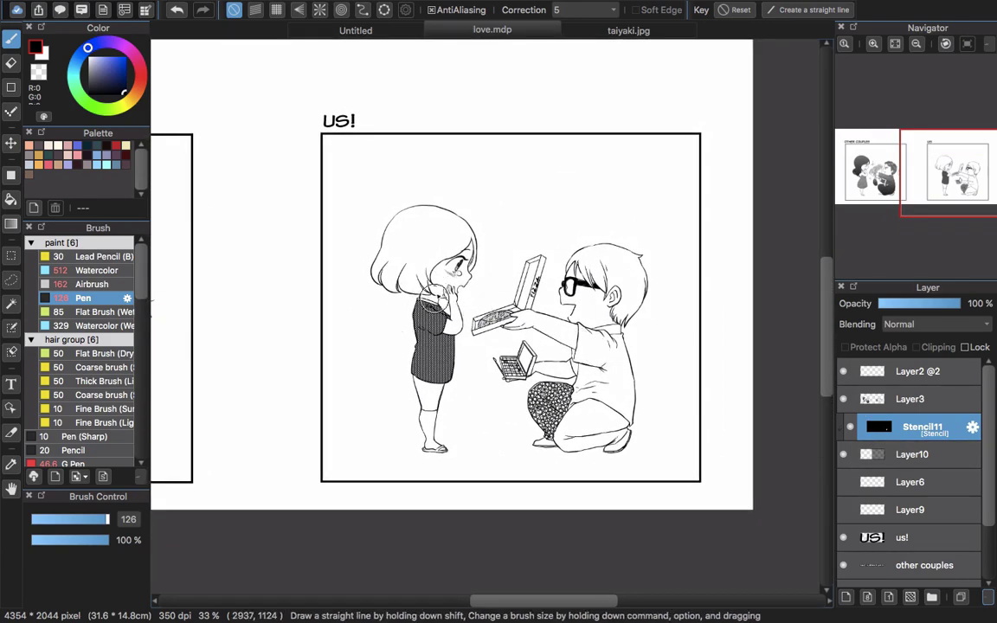
left_click(846, 599)
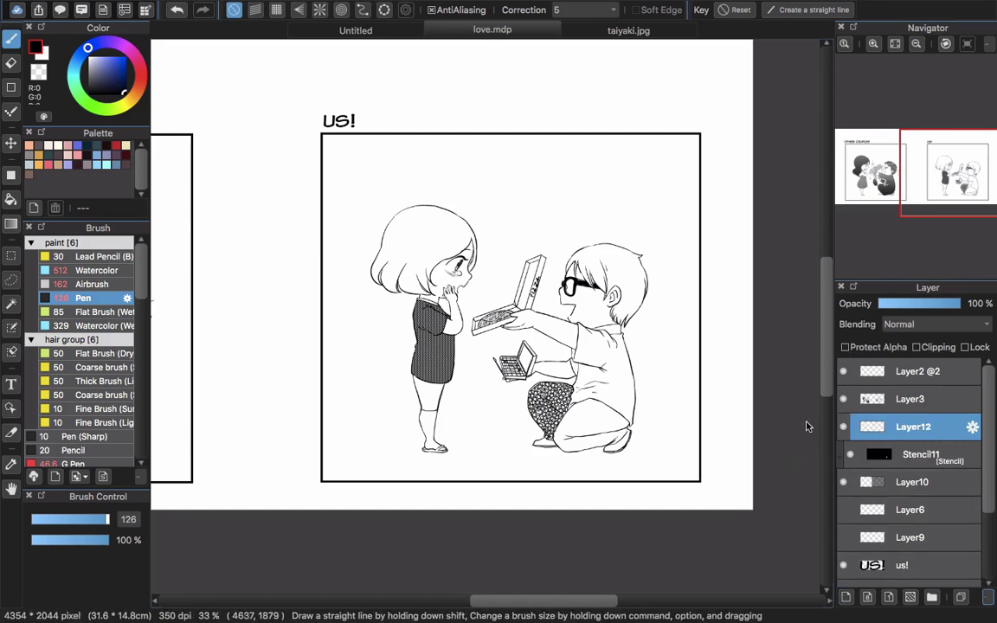
left_click(60, 10)
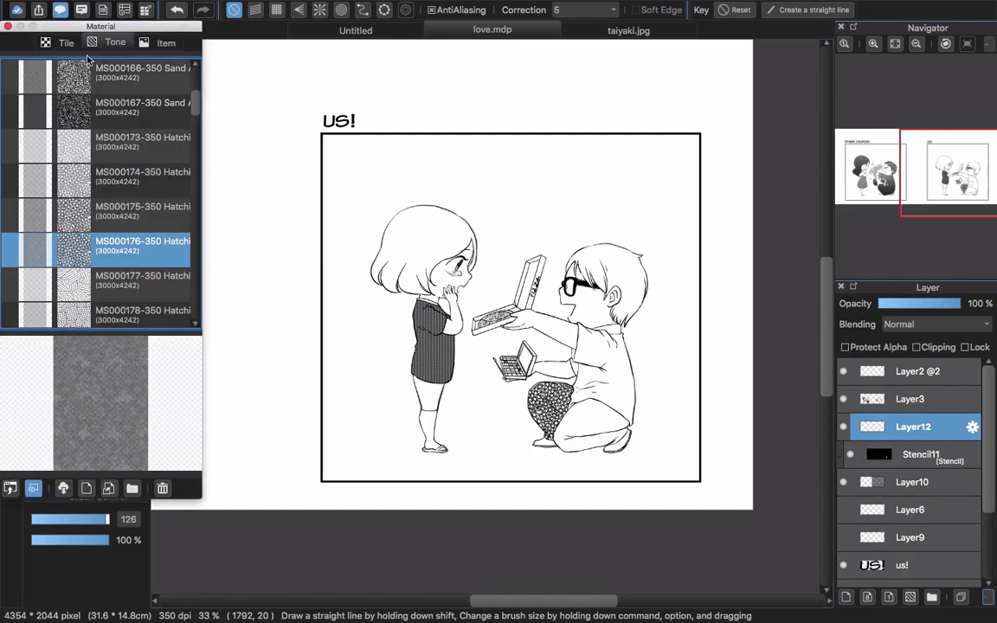
left_click(66, 42)
left_click_drag(113, 197, 473, 442)
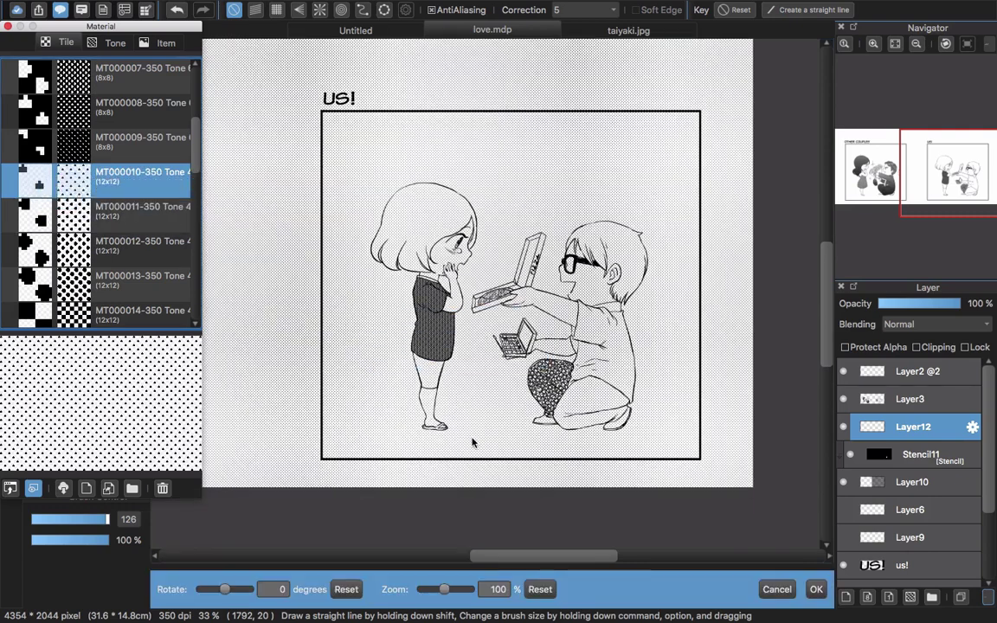
left_click(776, 591)
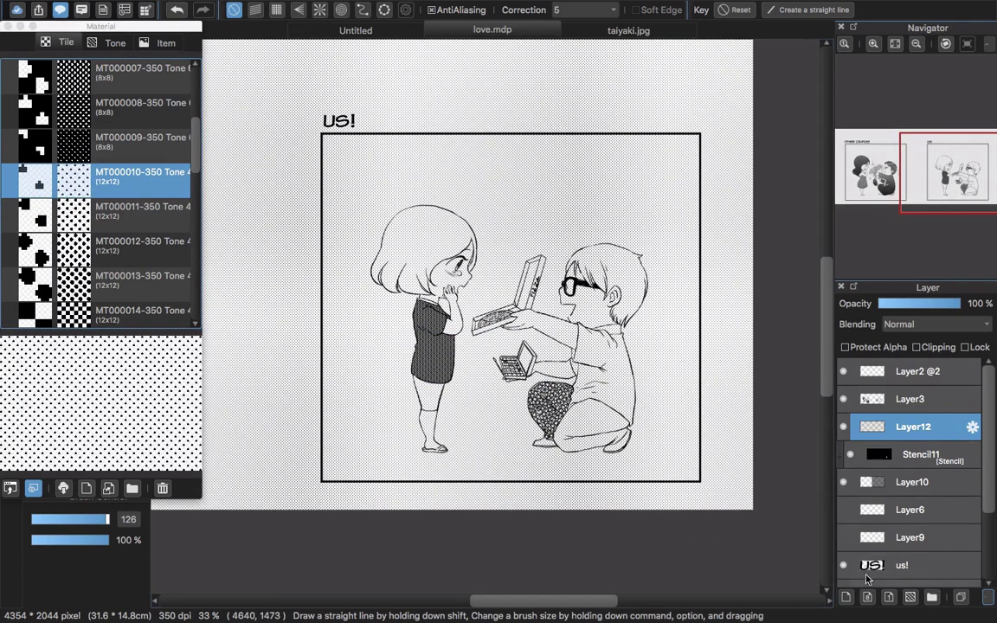
left_click(7, 25)
Step: Add an 8-bit stencil to the dotted tone layer
mouse_move(184, 4)
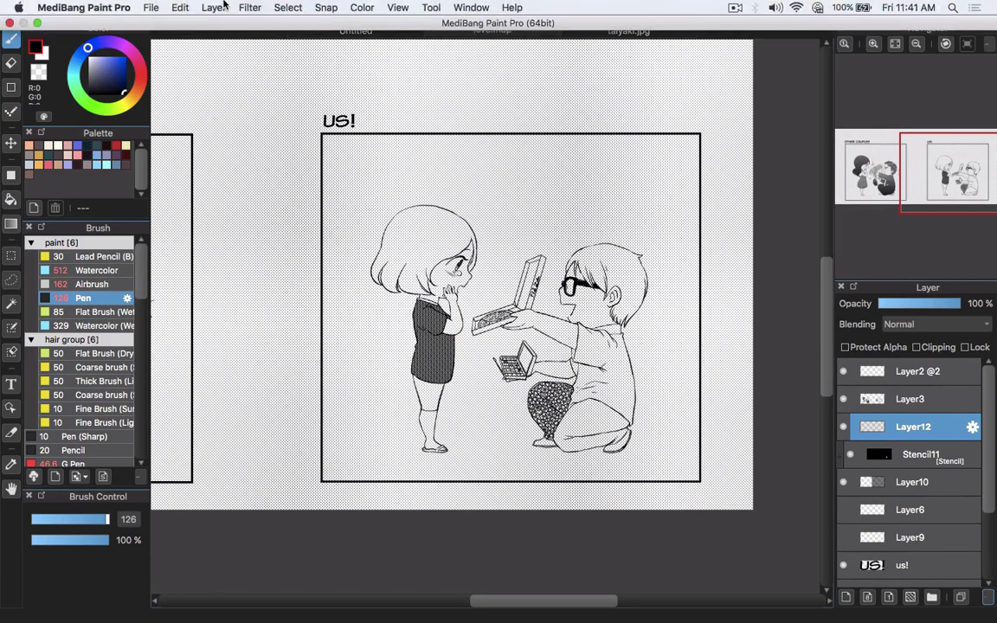
left_click(249, 7)
mouse_move(214, 7)
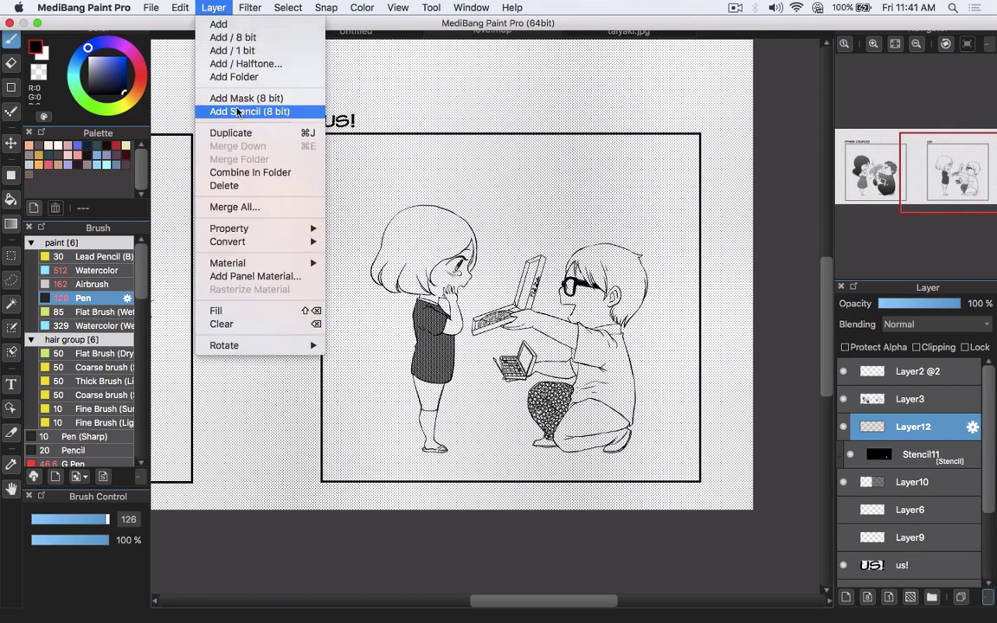
left_click(256, 110)
Step: Set the pen size to 55 and paint on the new stencil to reveal dot shading on the girl's neck and hand
scroll(433, 269, "up", 2)
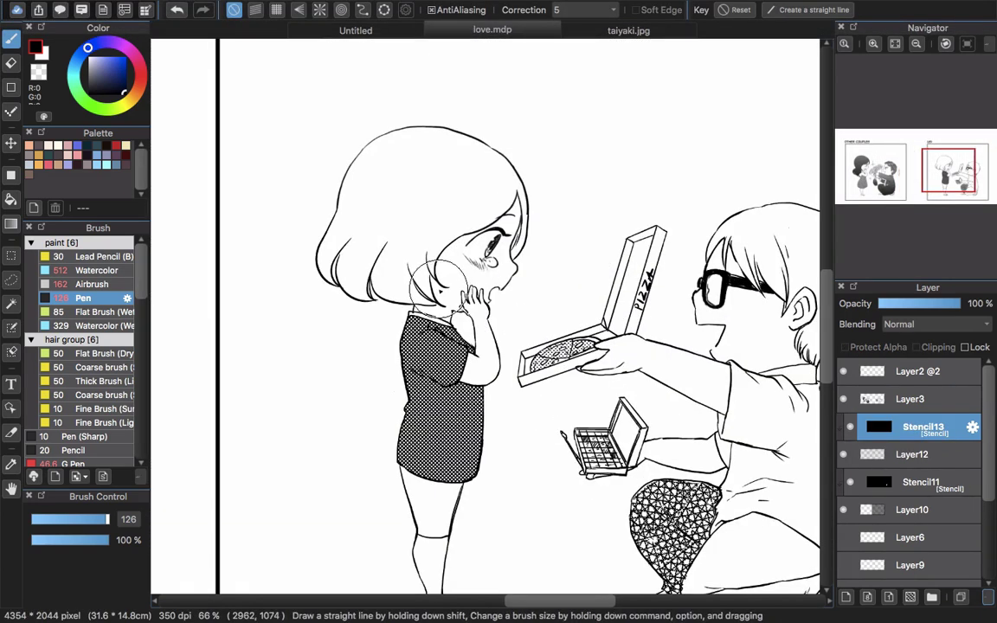
scroll(437, 277, "up", 2)
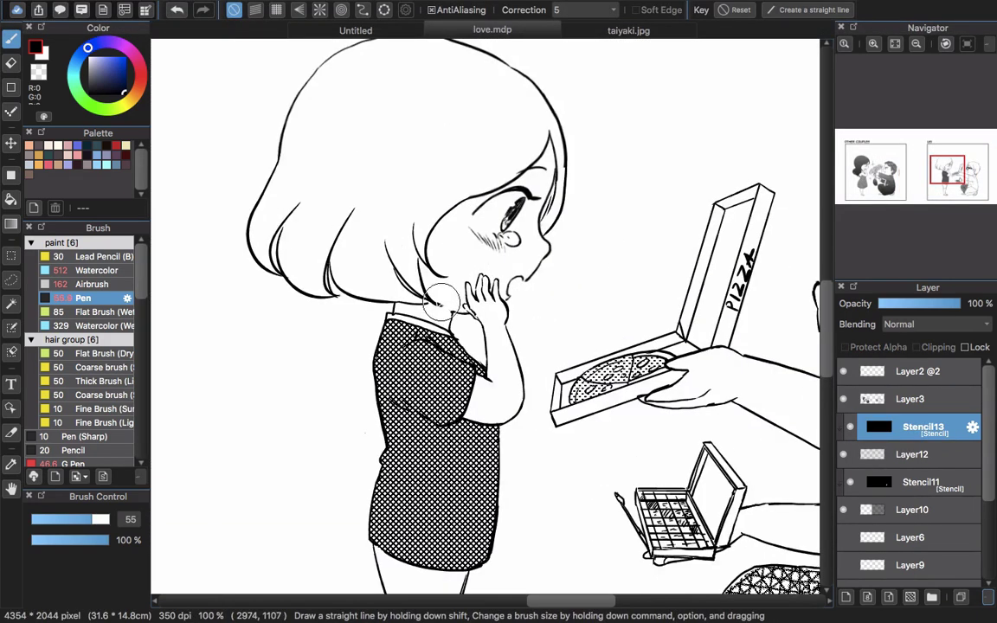
mouse_move(422, 288)
left_mouse_down()
mouse_move(458, 314)
mouse_move(434, 297)
mouse_move(475, 313)
mouse_move(446, 324)
mouse_move(420, 297)
mouse_move(445, 334)
mouse_move(449, 322)
mouse_move(508, 327)
left_mouse_up()
scroll(554, 402, "down", 4)
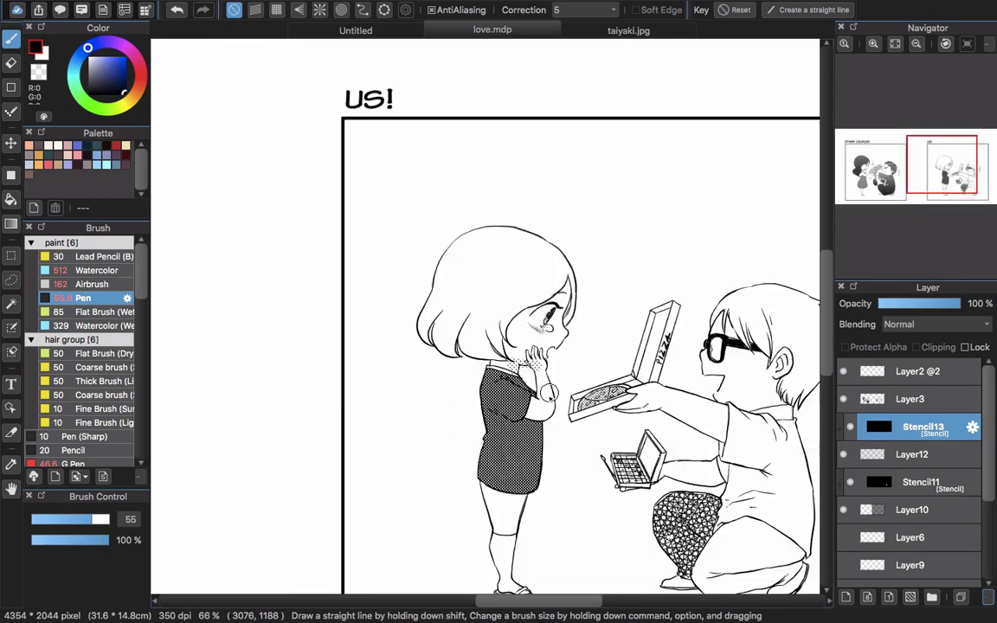
scroll(600, 425, "up", 1)
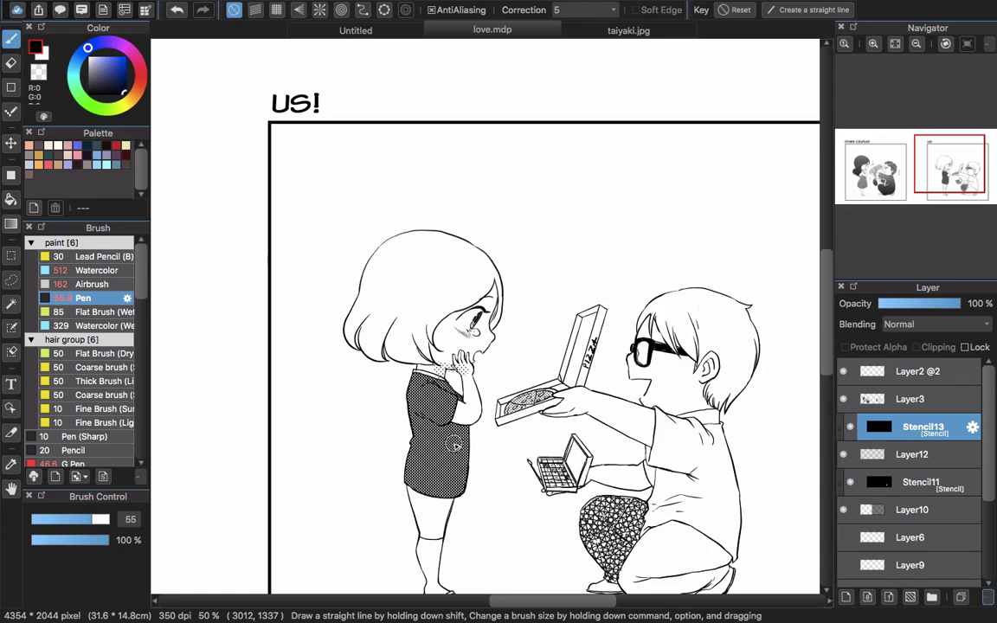
Step: Try painting black inside the boy's ear on the dotted tone layer, and undo the strokes
left_click(932, 465)
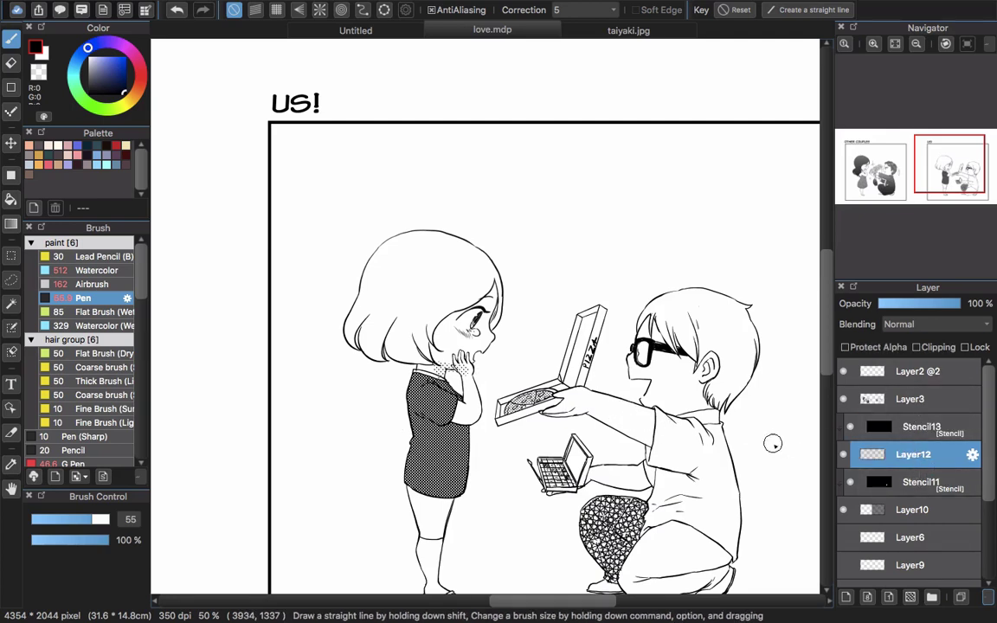
scroll(693, 368, "up", 3)
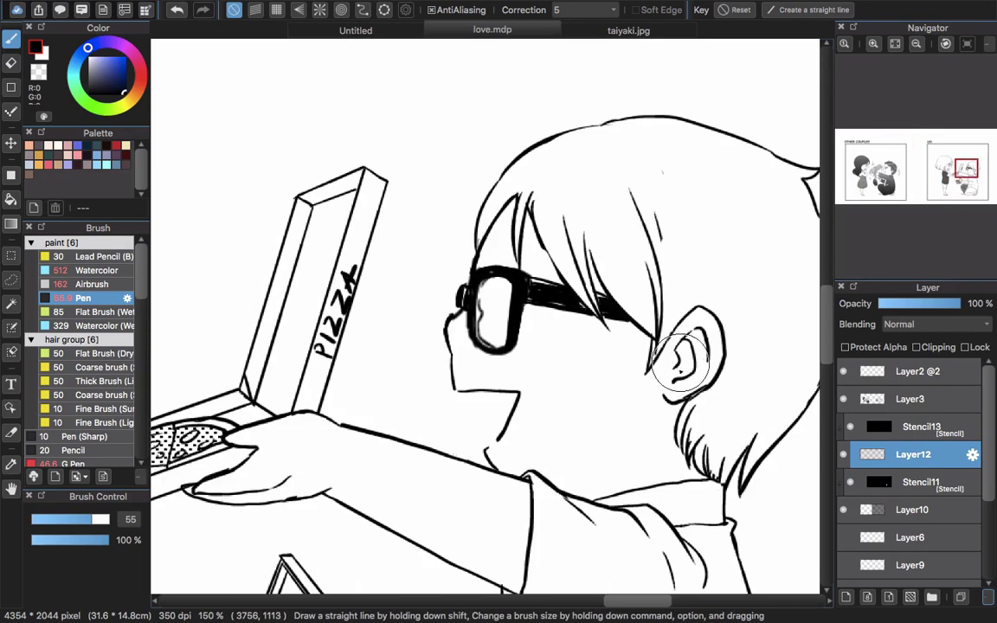
key("Up")
mouse_move(680, 362)
left_mouse_down()
mouse_move(688, 345)
mouse_move(689, 356)
left_mouse_up()
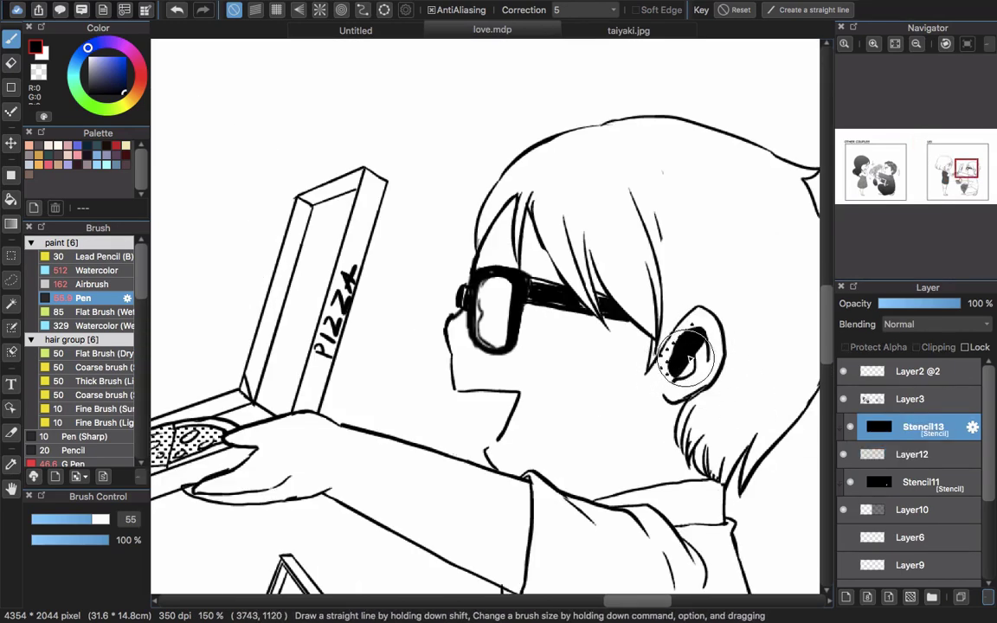
key("super+z")
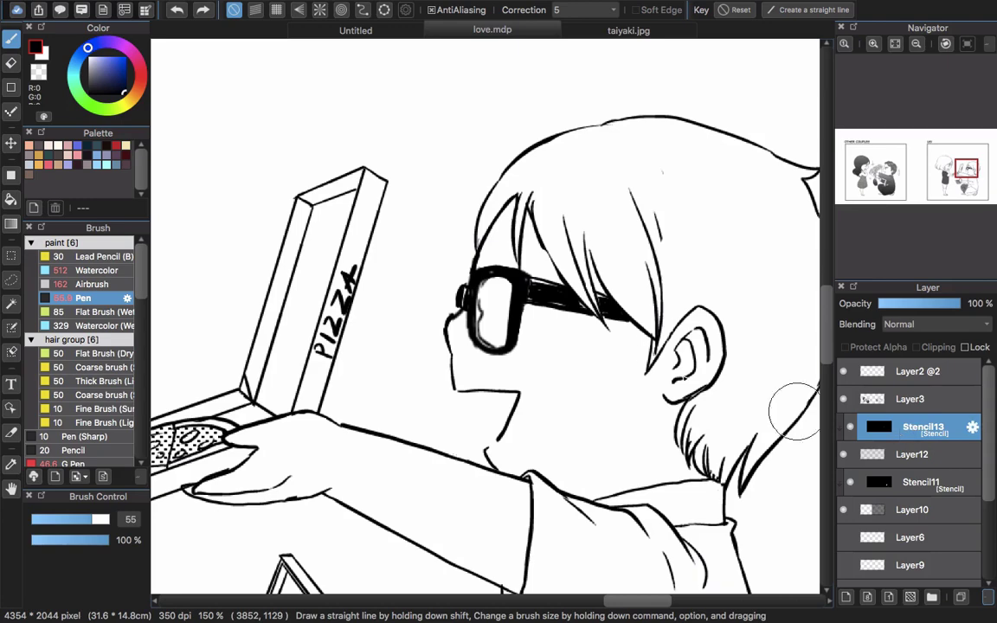
Step: Reveal dot shading on Stencil13 in the boy's ear, raised hand, lower forearm near the sleeve and the shirt folds at his waist
key("super+shift+z")
left_click_drag(568, 464, 716, 330)
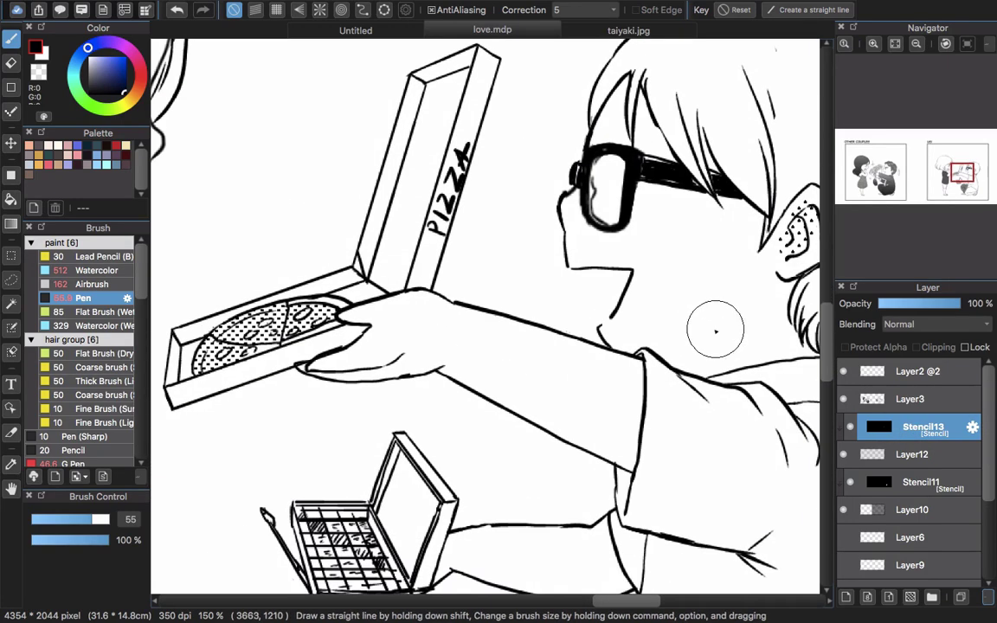
scroll(672, 338, "down", 3)
left_click_drag(438, 323, 428, 300)
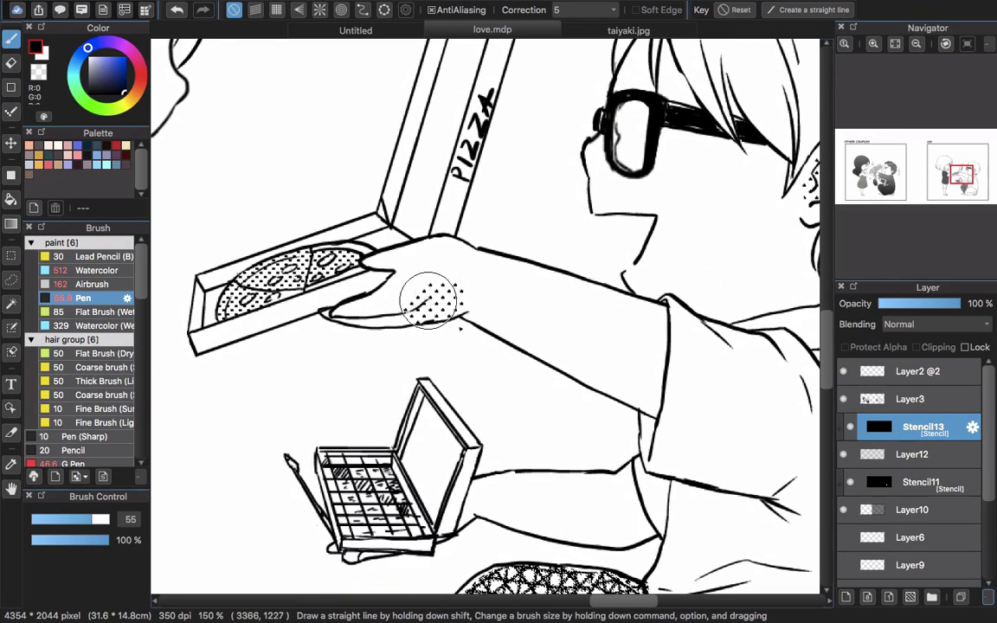
scroll(428, 301, "down", 3)
mouse_move(550, 350)
left_mouse_down()
mouse_move(589, 415)
mouse_move(564, 359)
mouse_move(602, 408)
mouse_move(619, 388)
mouse_move(611, 365)
mouse_move(629, 388)
mouse_move(583, 371)
mouse_move(660, 351)
mouse_move(647, 349)
mouse_move(655, 374)
mouse_move(617, 401)
mouse_move(695, 400)
mouse_move(634, 384)
mouse_move(723, 420)
left_mouse_up()
scroll(567, 350, "down", 3)
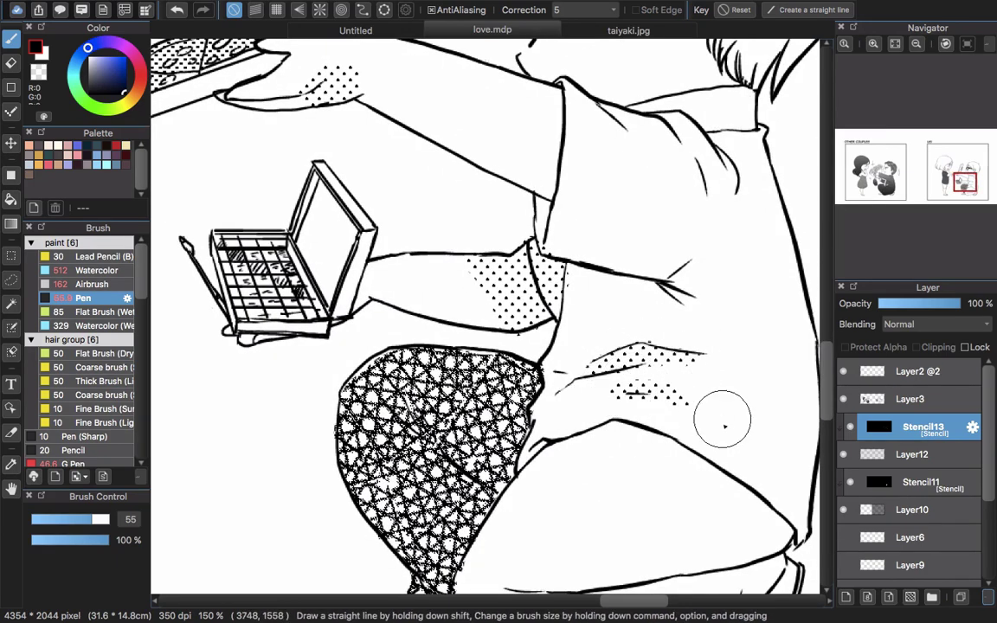
scroll(723, 419, "down", 6)
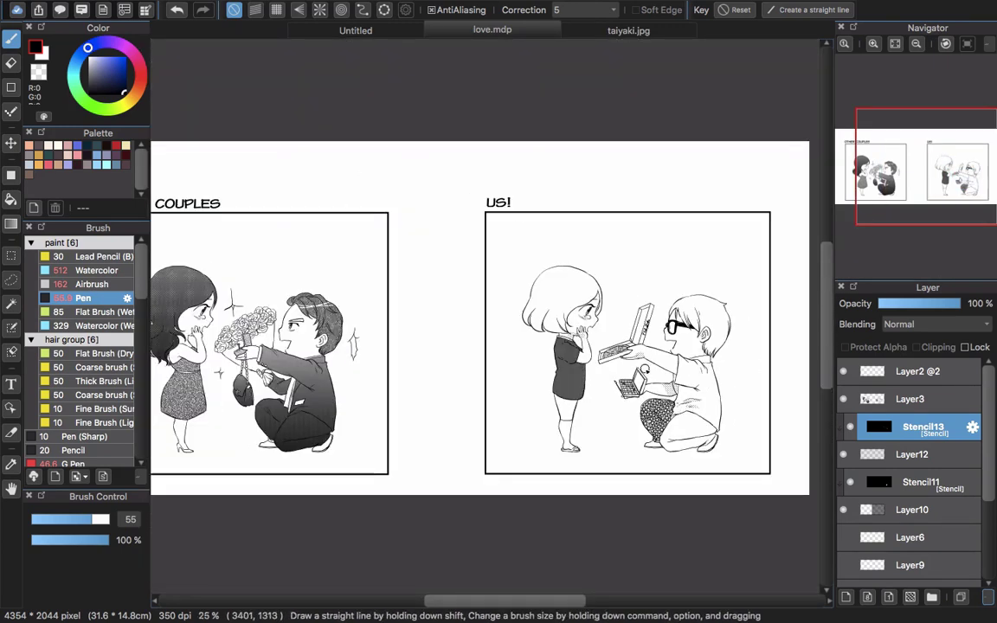
scroll(645, 369, "up", 1)
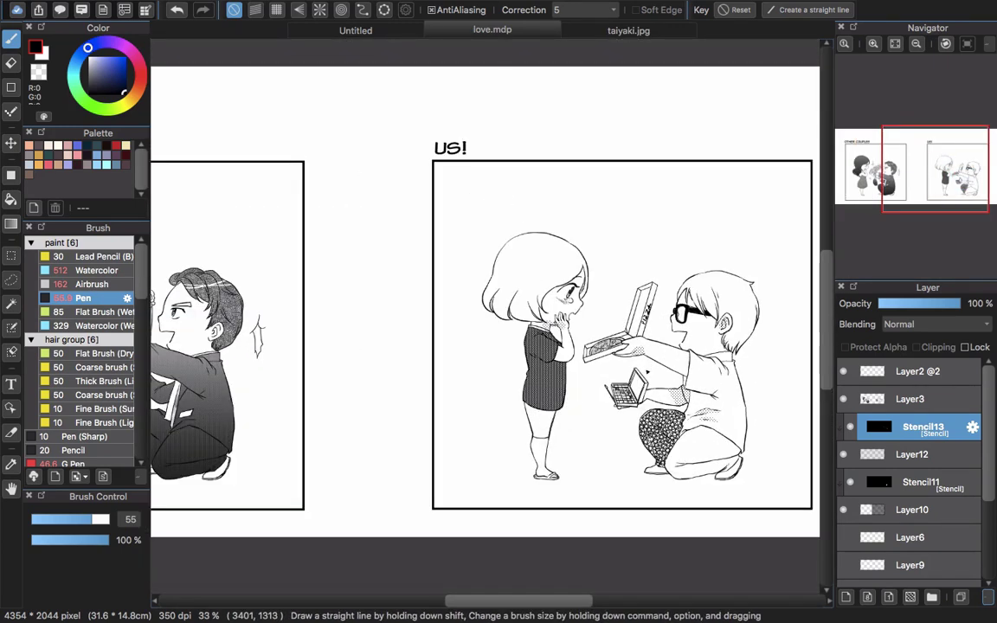